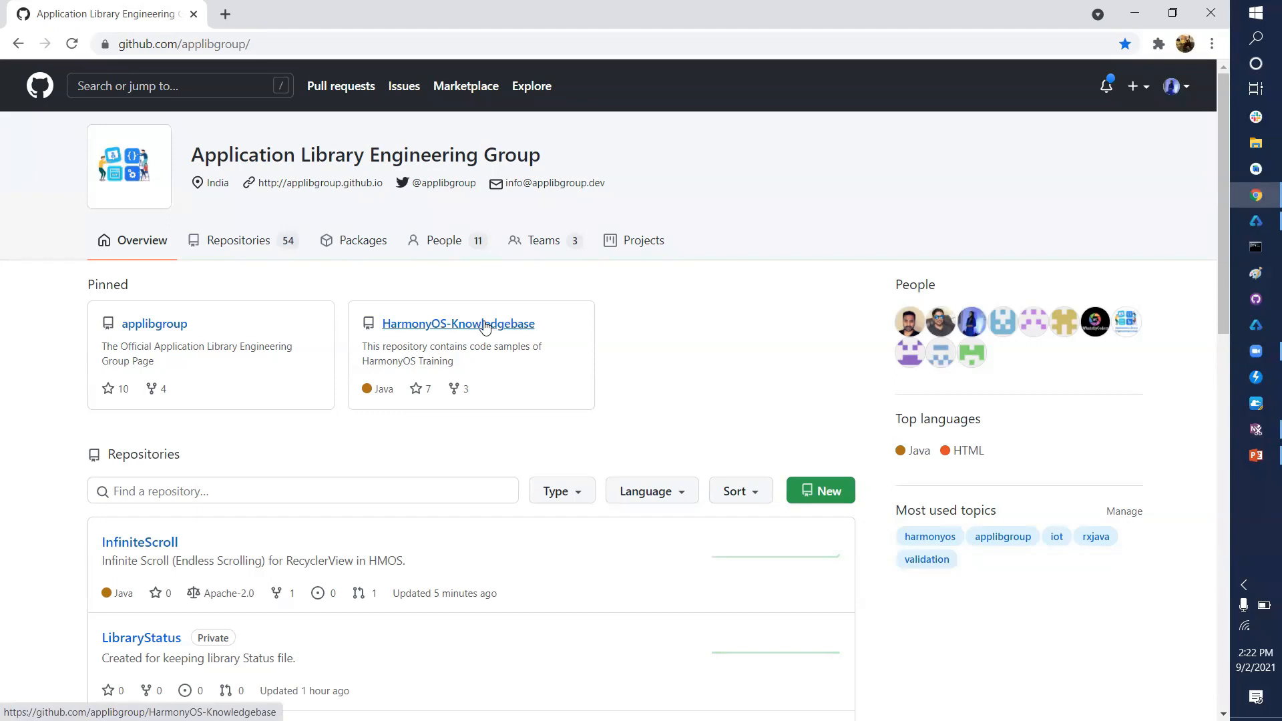
Step: Open the HarmonyOS-Knowledgebase repository and list its closed issues
click(485, 325)
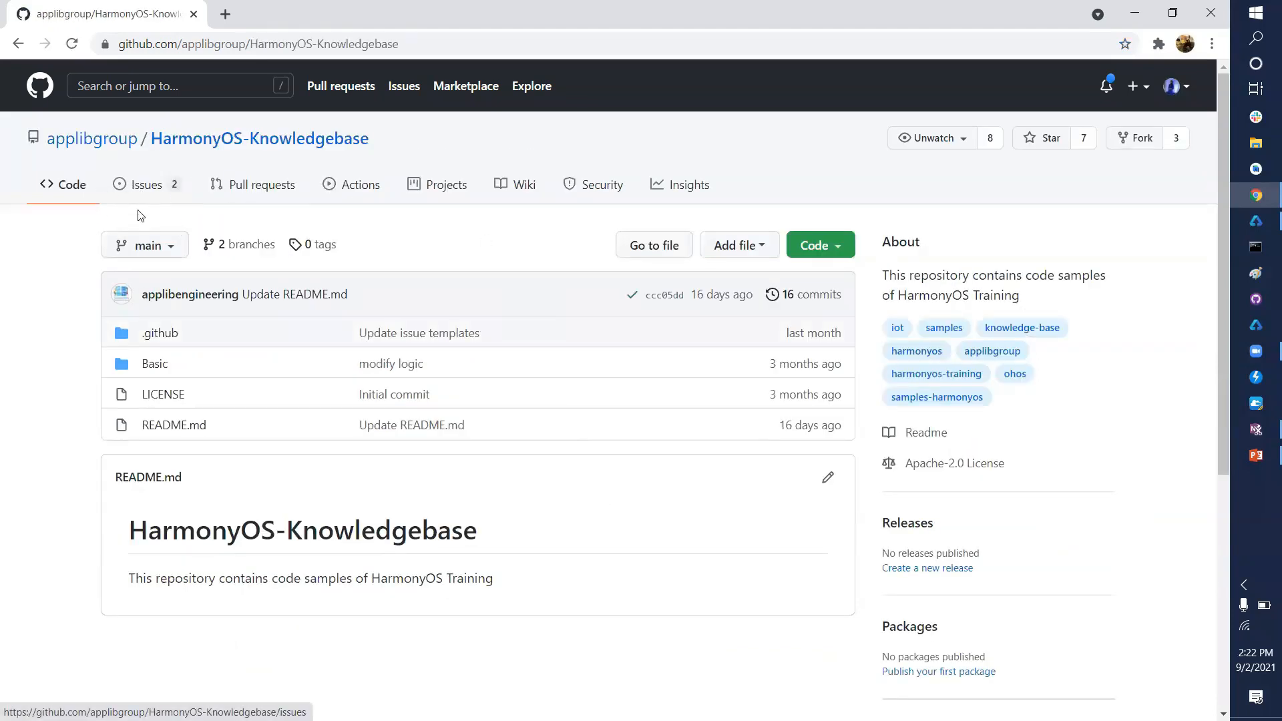
click(155, 180)
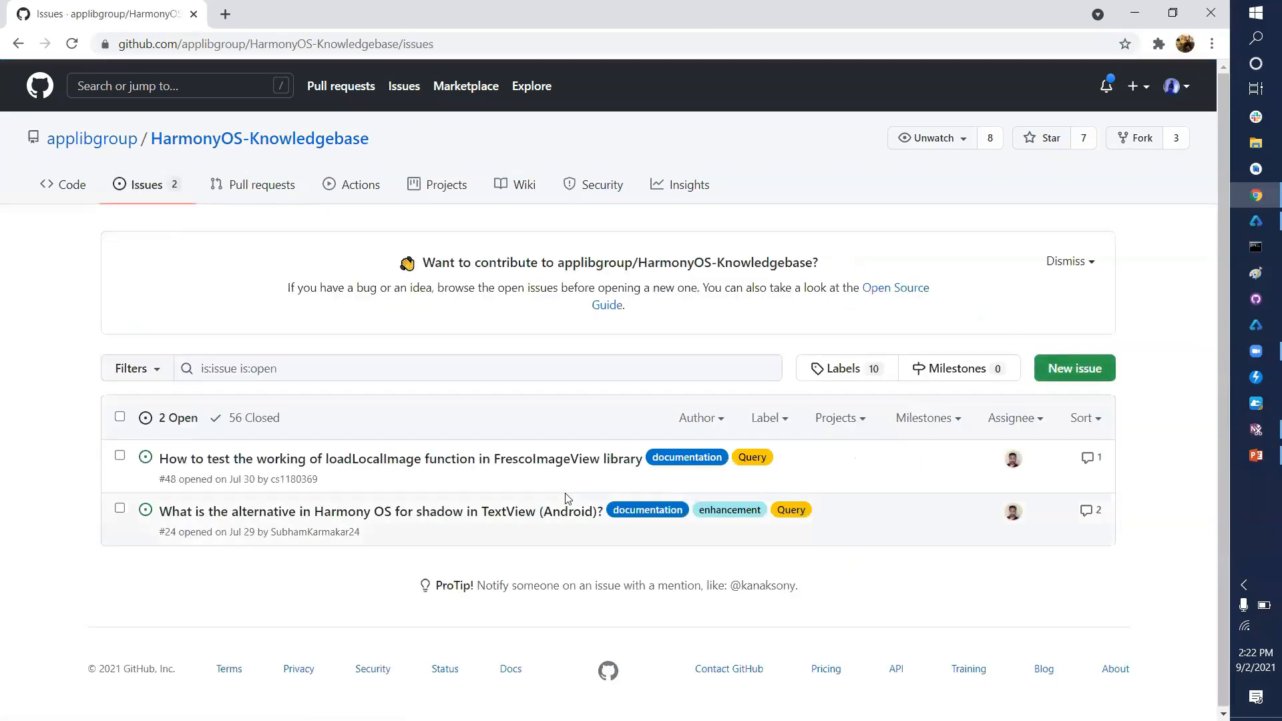
click(259, 420)
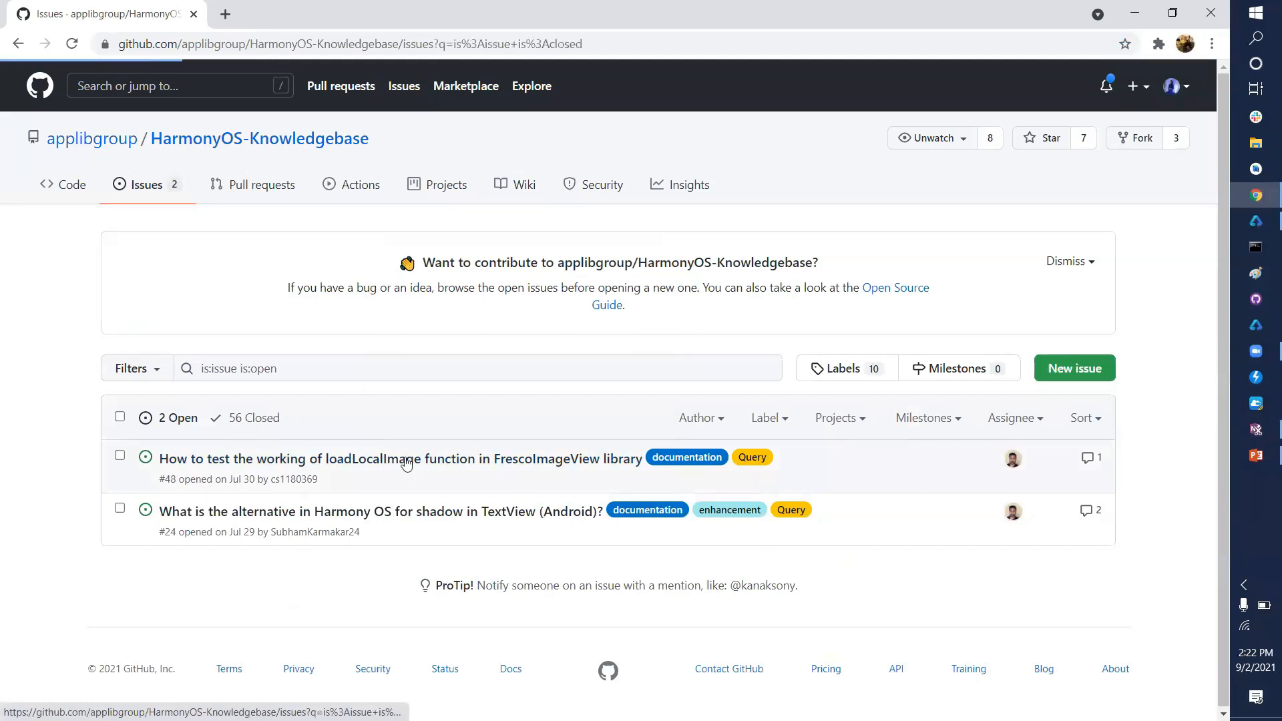
Step: Look through the closed issues of the HarmonyOS-Knowledgebase repository to see which queries have already been raised
scroll(485, 422, down, 5)
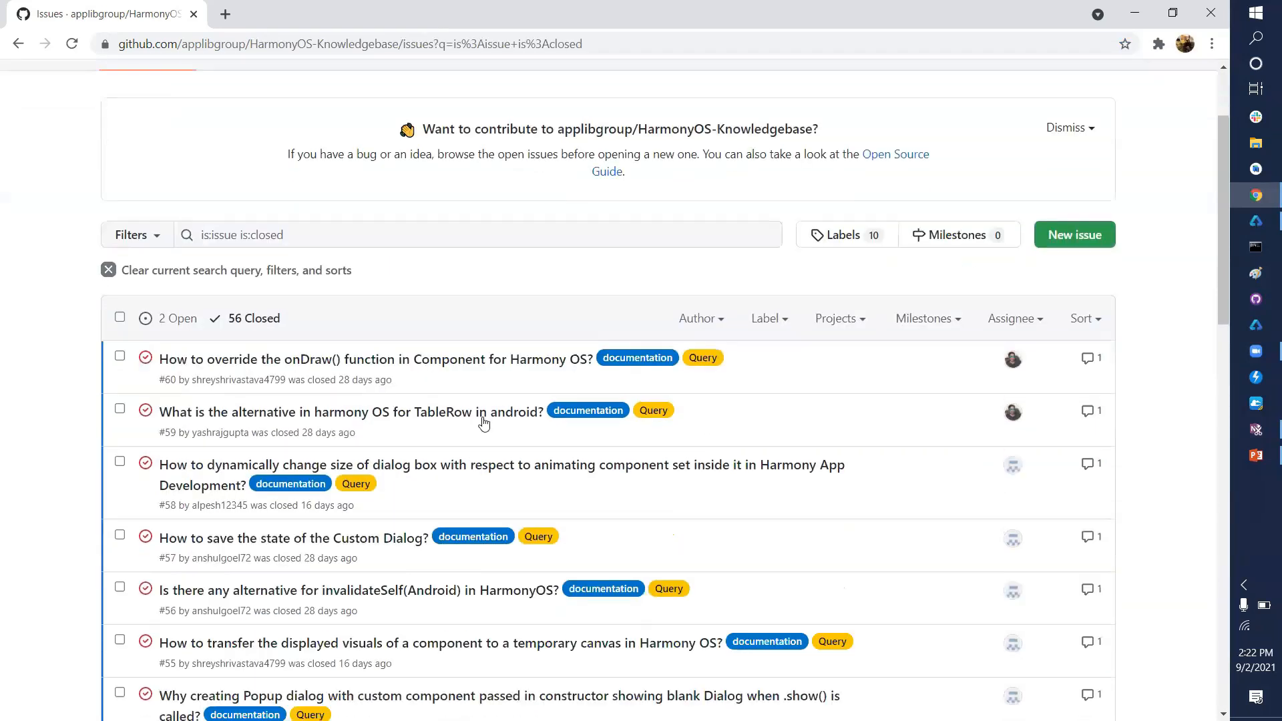
scroll(485, 422, down, 2)
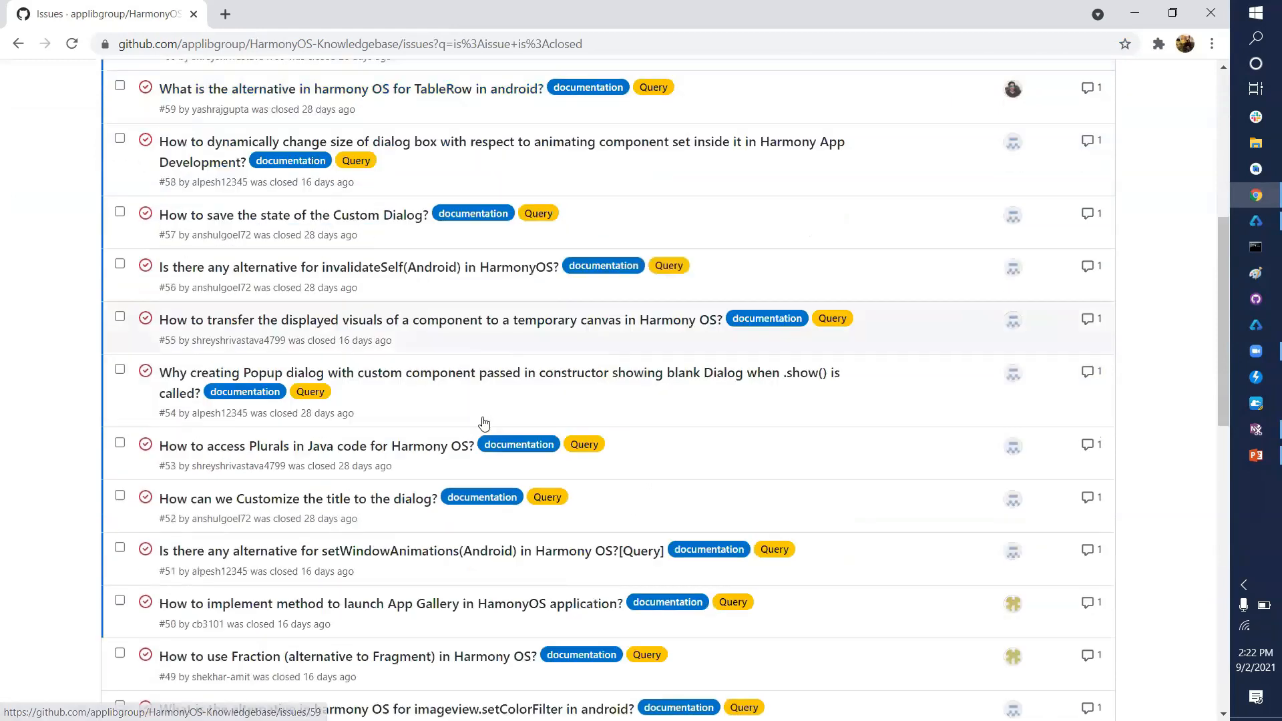
scroll(484, 422, down, 4)
scroll(447, 403, up, 3)
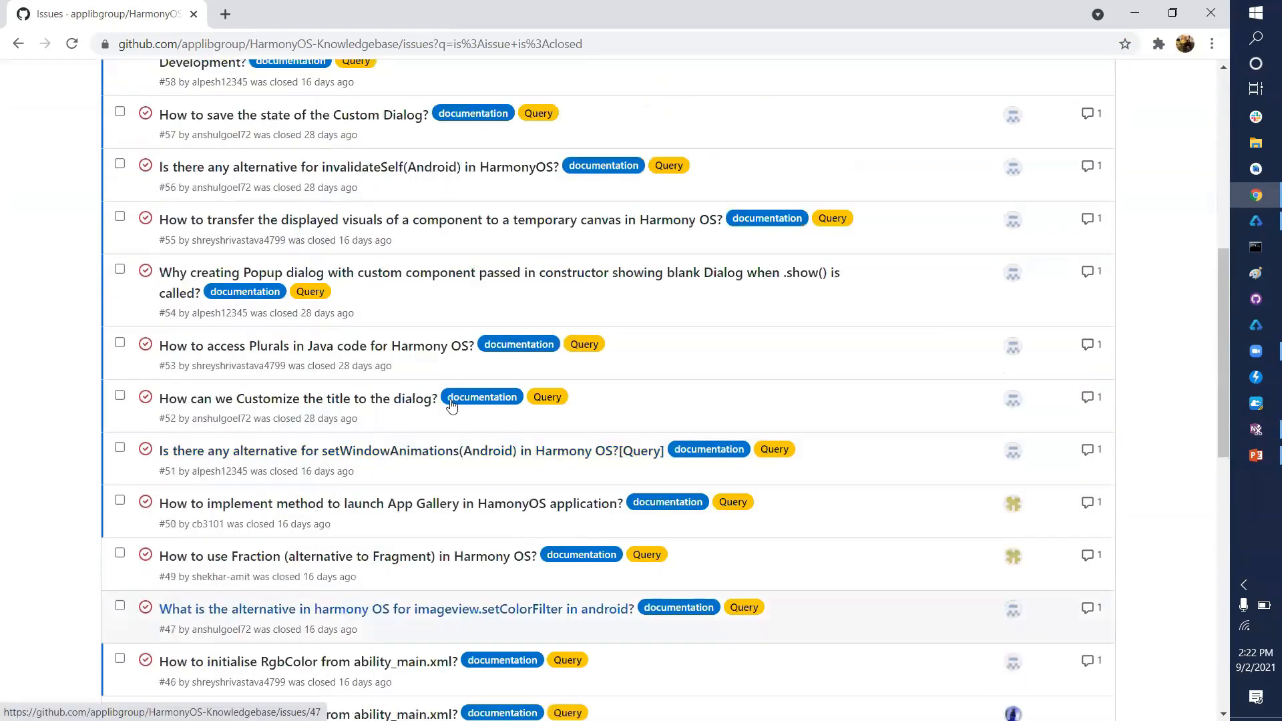
scroll(472, 639, up, 5)
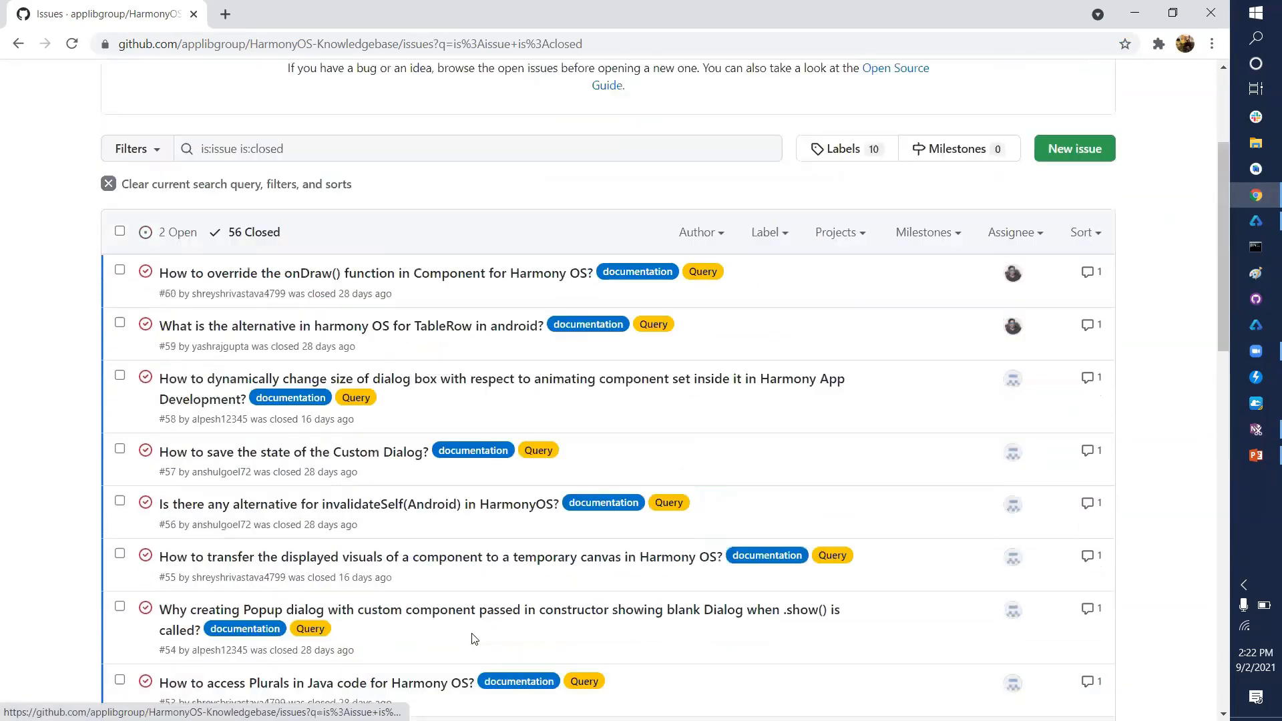
scroll(472, 638, down, 5)
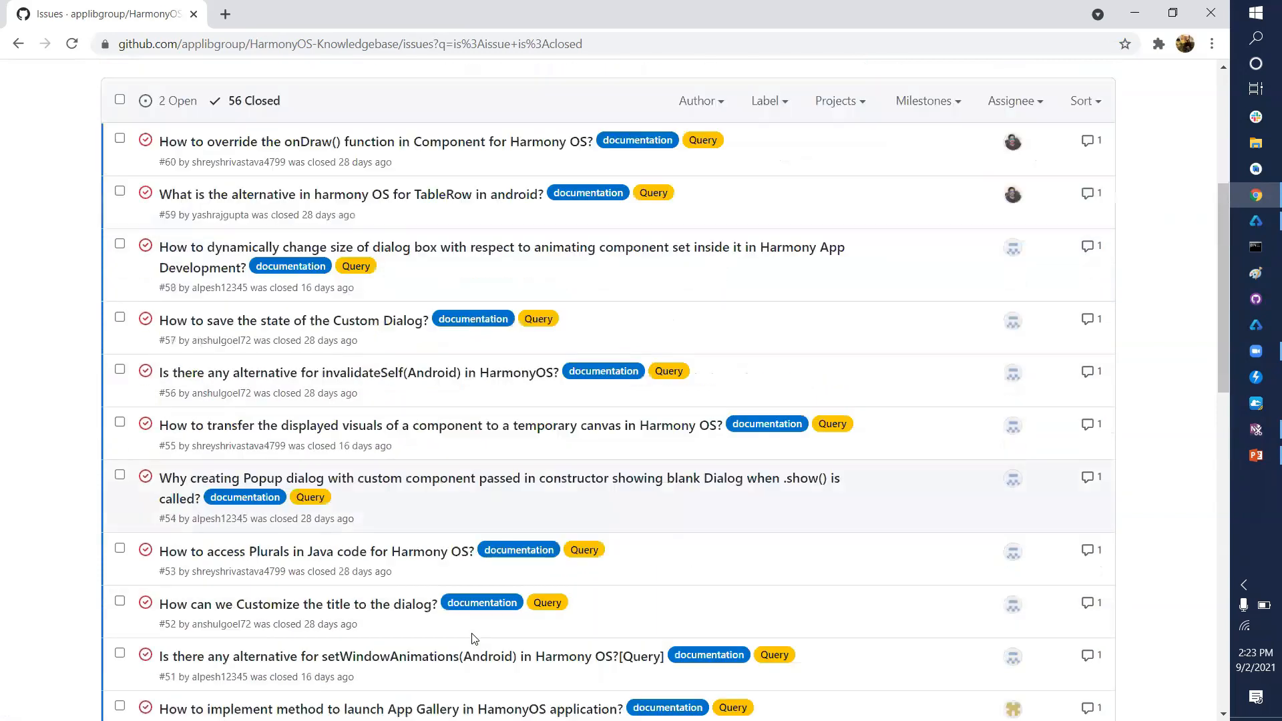
scroll(402, 432, down, 5)
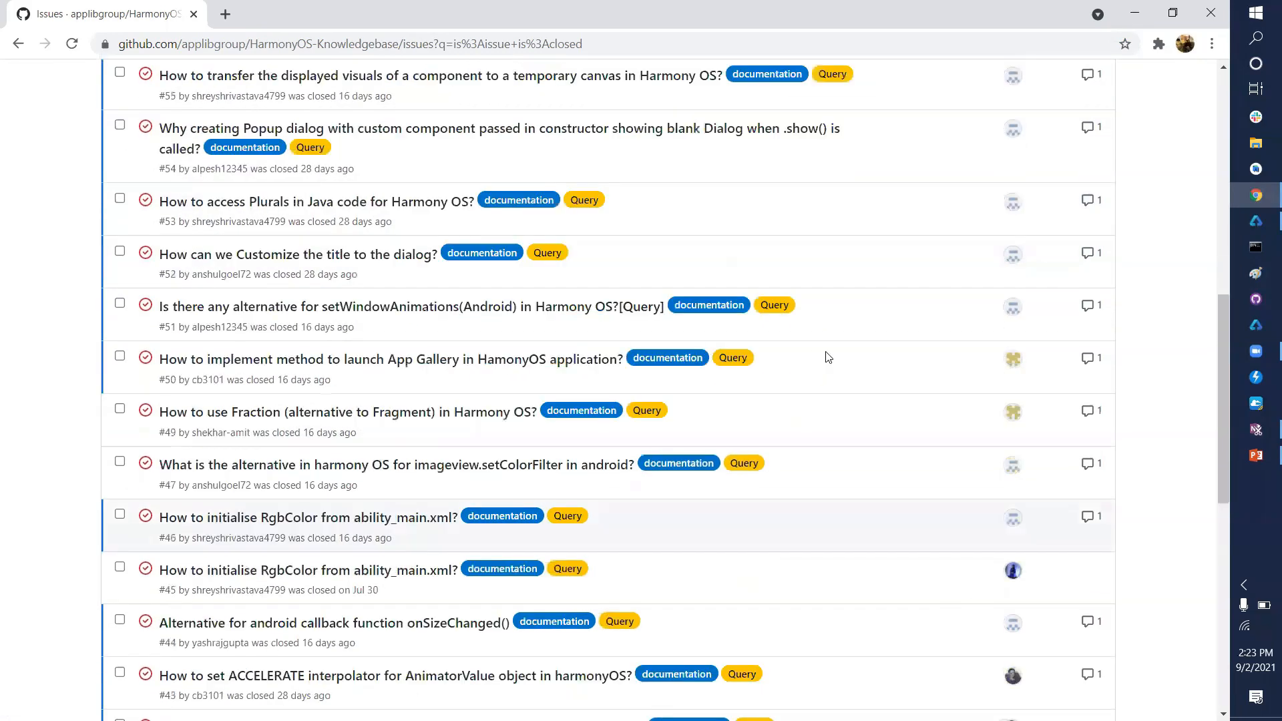
scroll(1078, 368, down, 4)
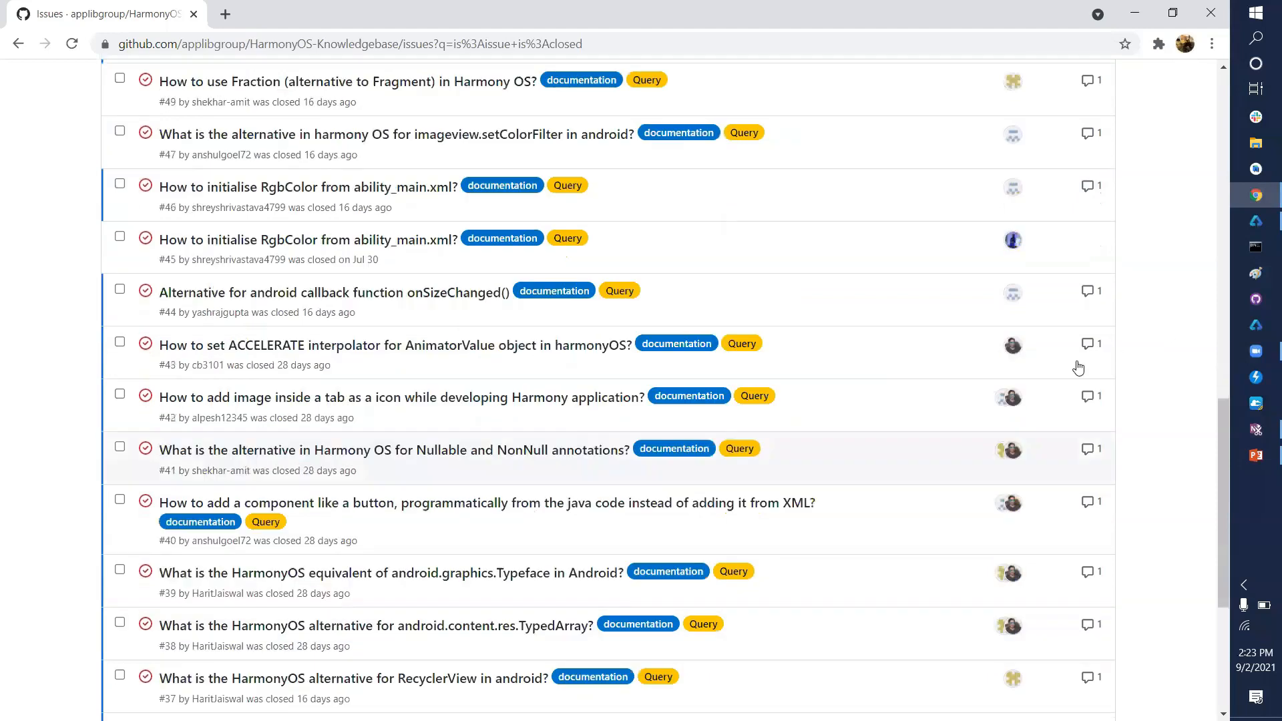
Step: Start a new issue in the repository from the API-Functionality Query template
key(Home)
click(1075, 366)
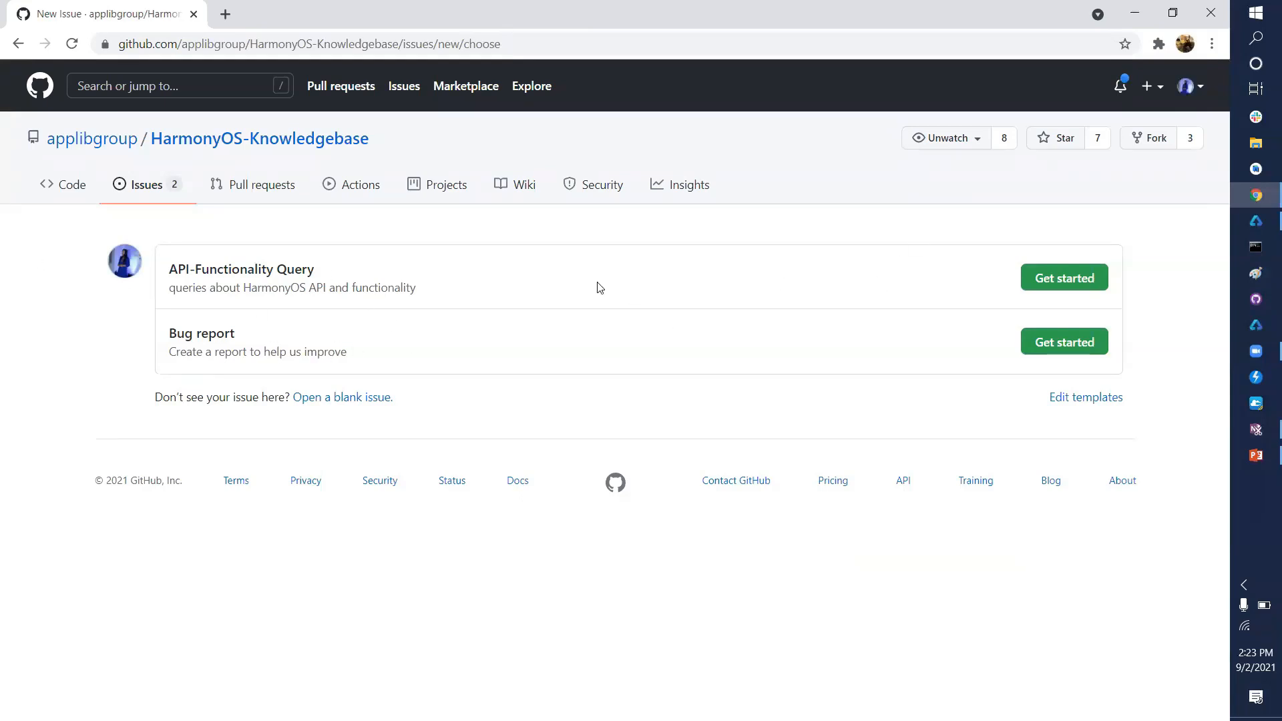
click(1049, 279)
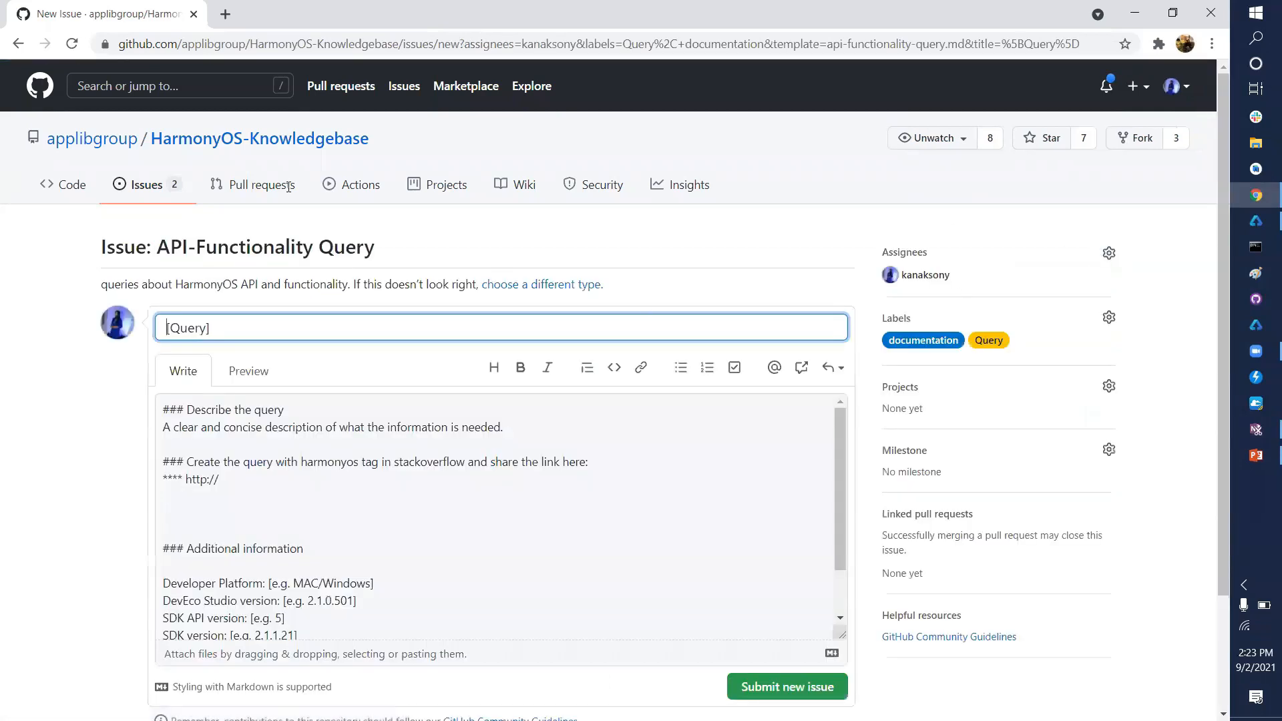
Step: Replace the issue title with "How to change background color of an element in HarmonyOS"
scroll(426, 325, down, 2)
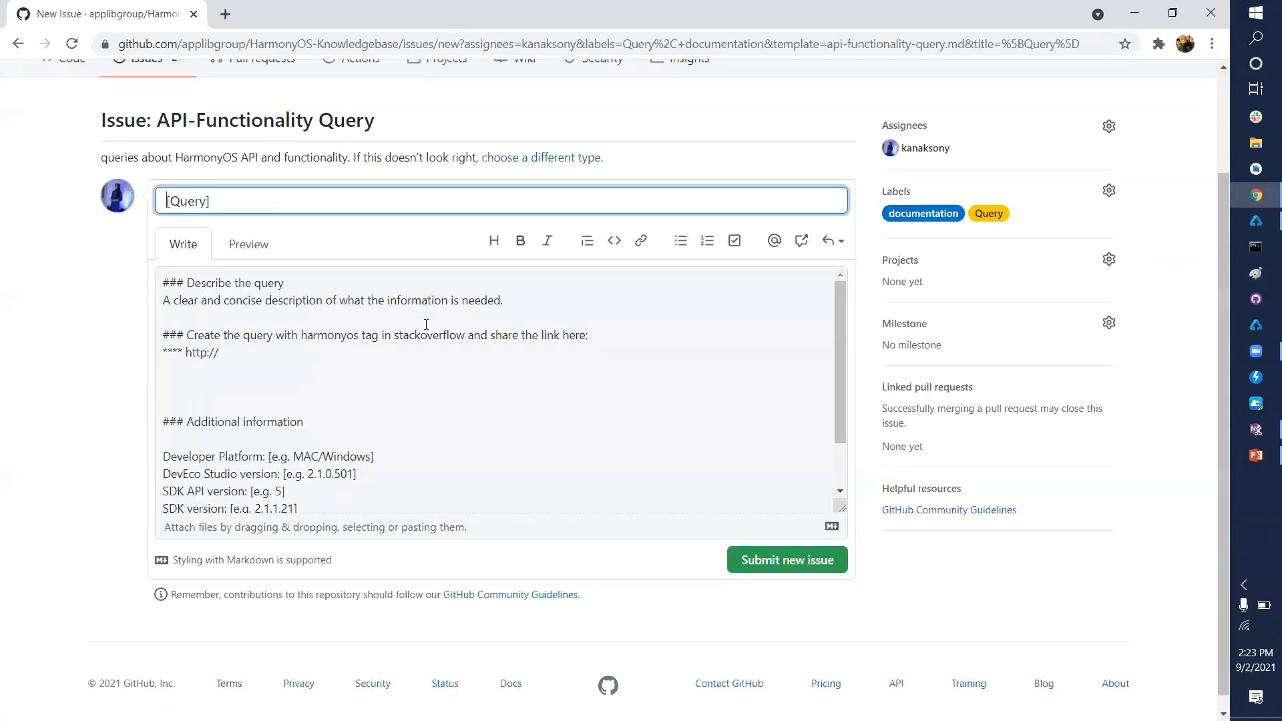
triple_click(346, 196)
text(How to change background color of an )
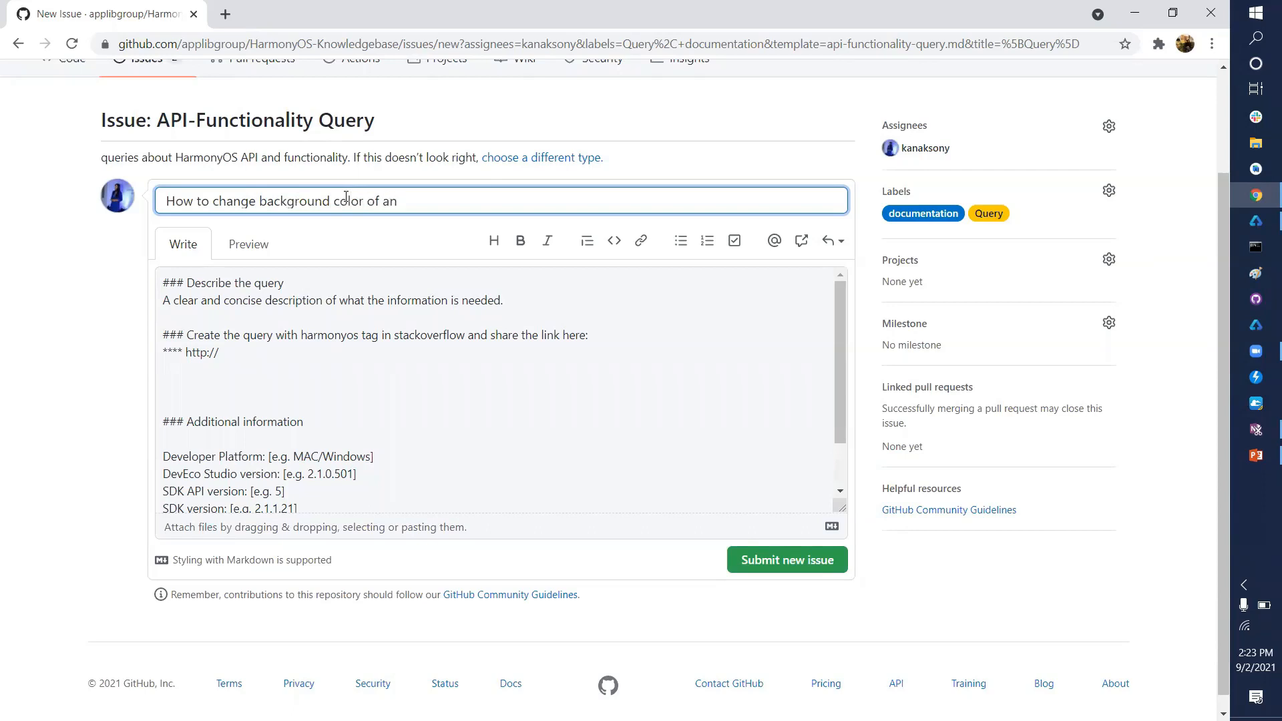
text(element in HarmonyOS)
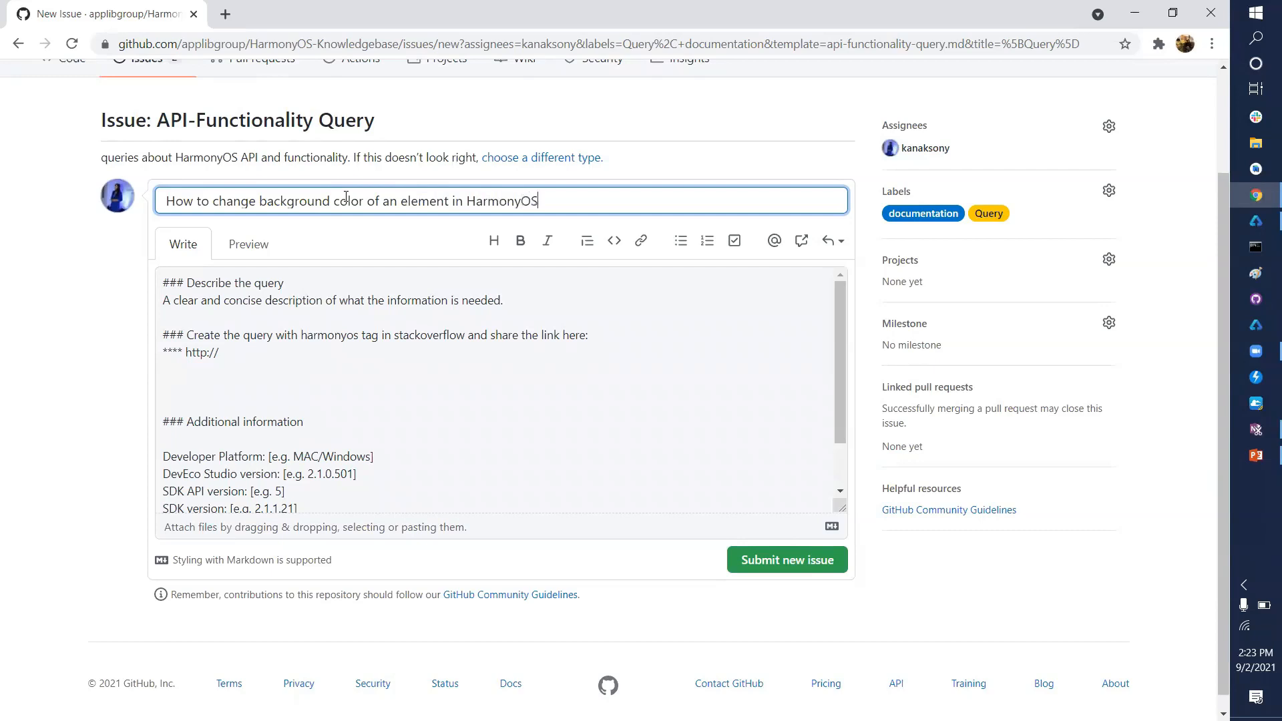
Step: Copy the issue title over the placeholder sentence under "Describe the query" in the issue body
click(427, 320)
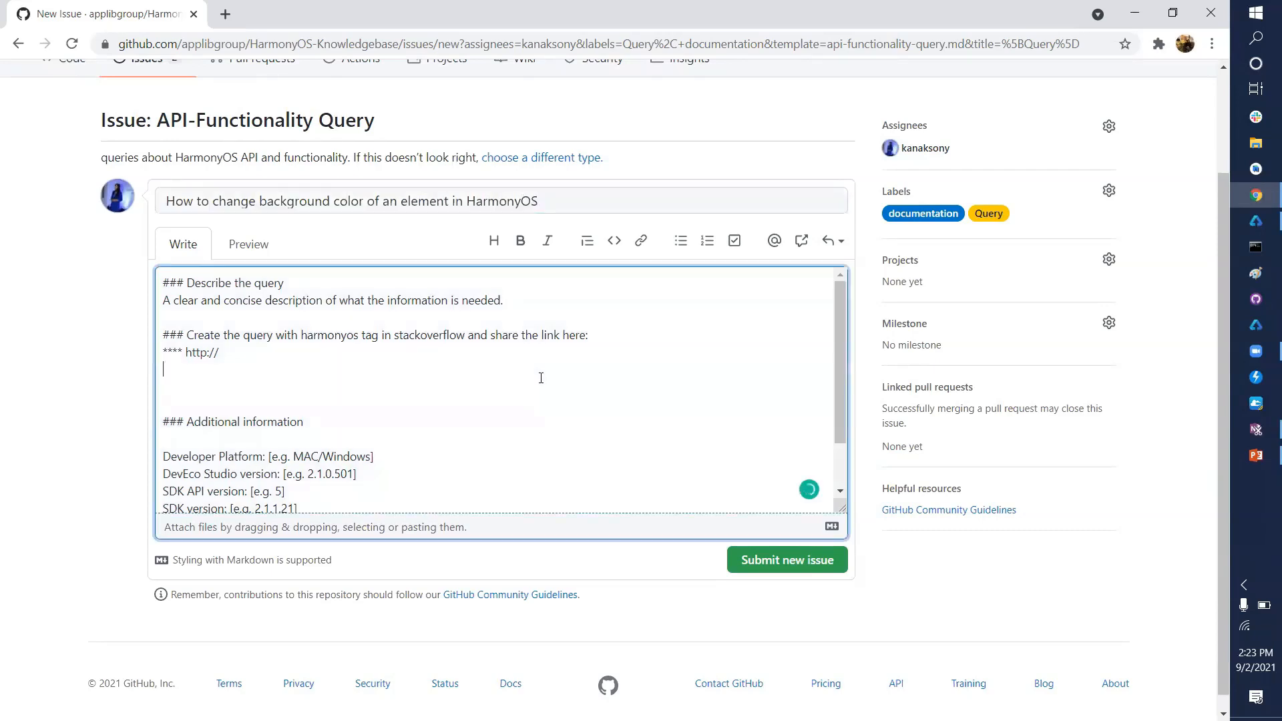
click(379, 330)
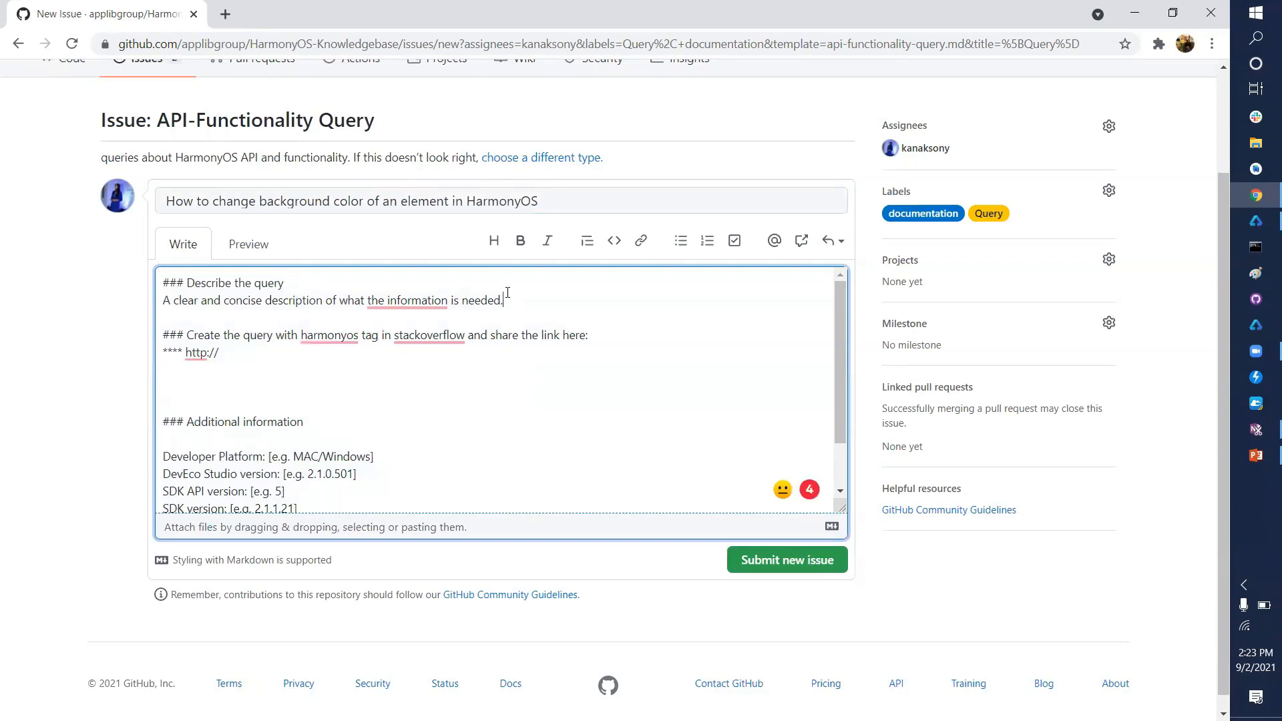
click(553, 207)
key(ctrl+a)
key(ctrl+c)
click(567, 301)
key(shift+Home)
key(ctrl+v)
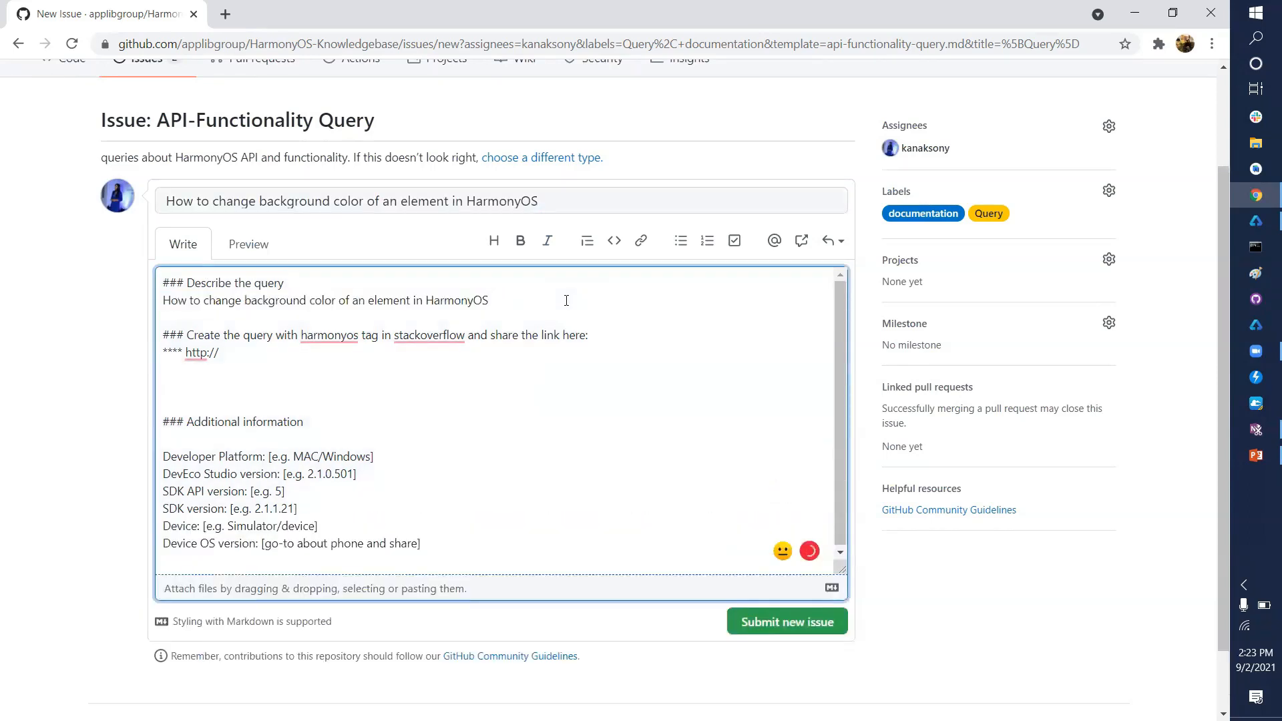
Step: Insert "I am developing an eelment where I want to keep background as some custom color." before the question in the query description
key(Home)
text(I am developing )
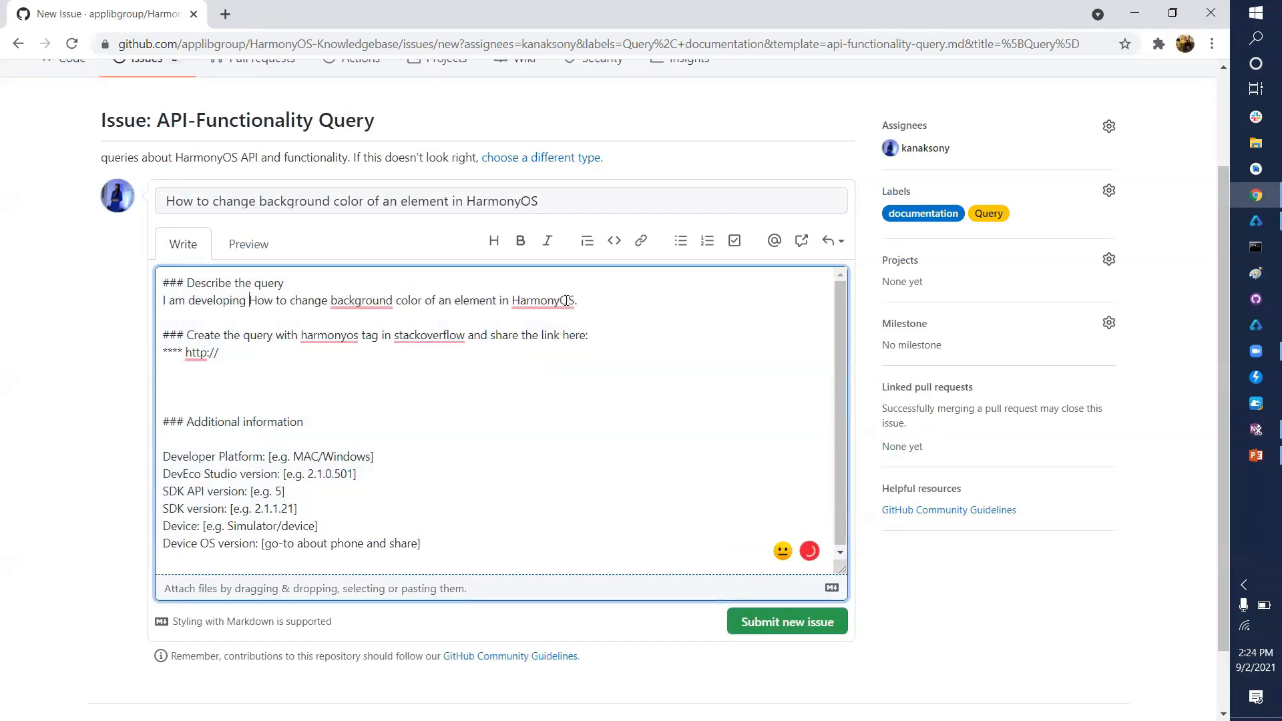
text(an eelment )
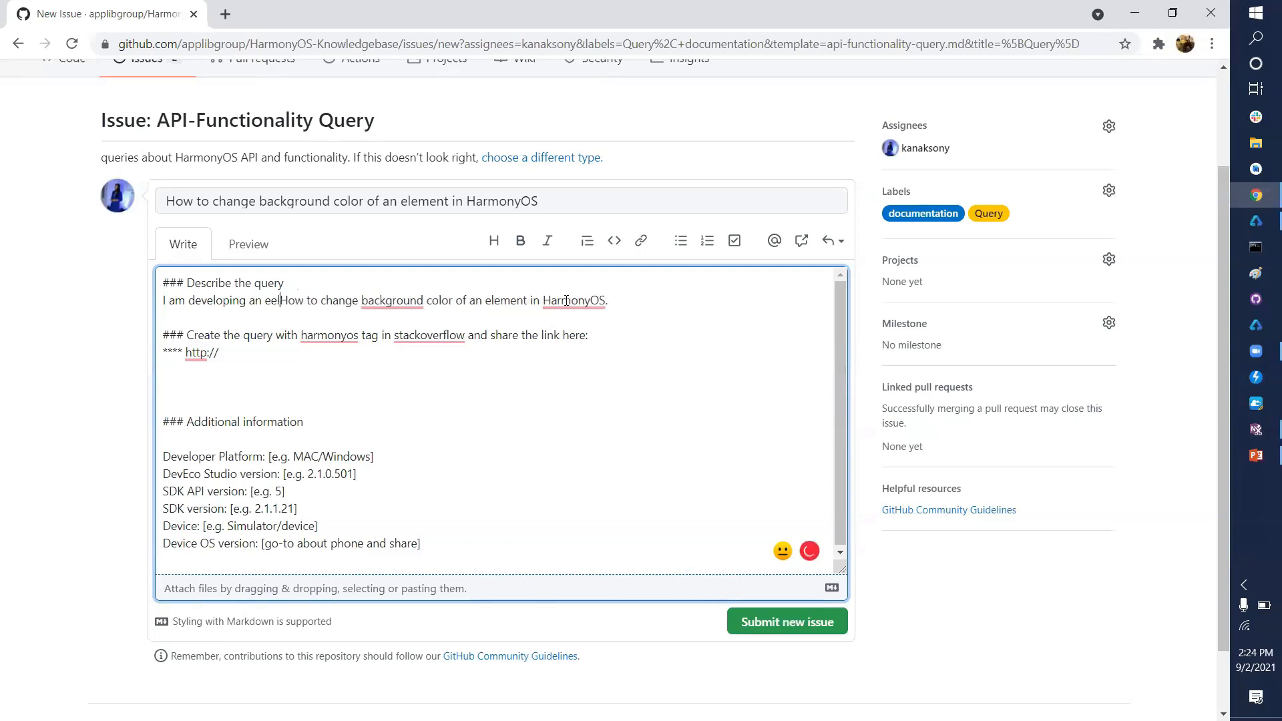
text(where )
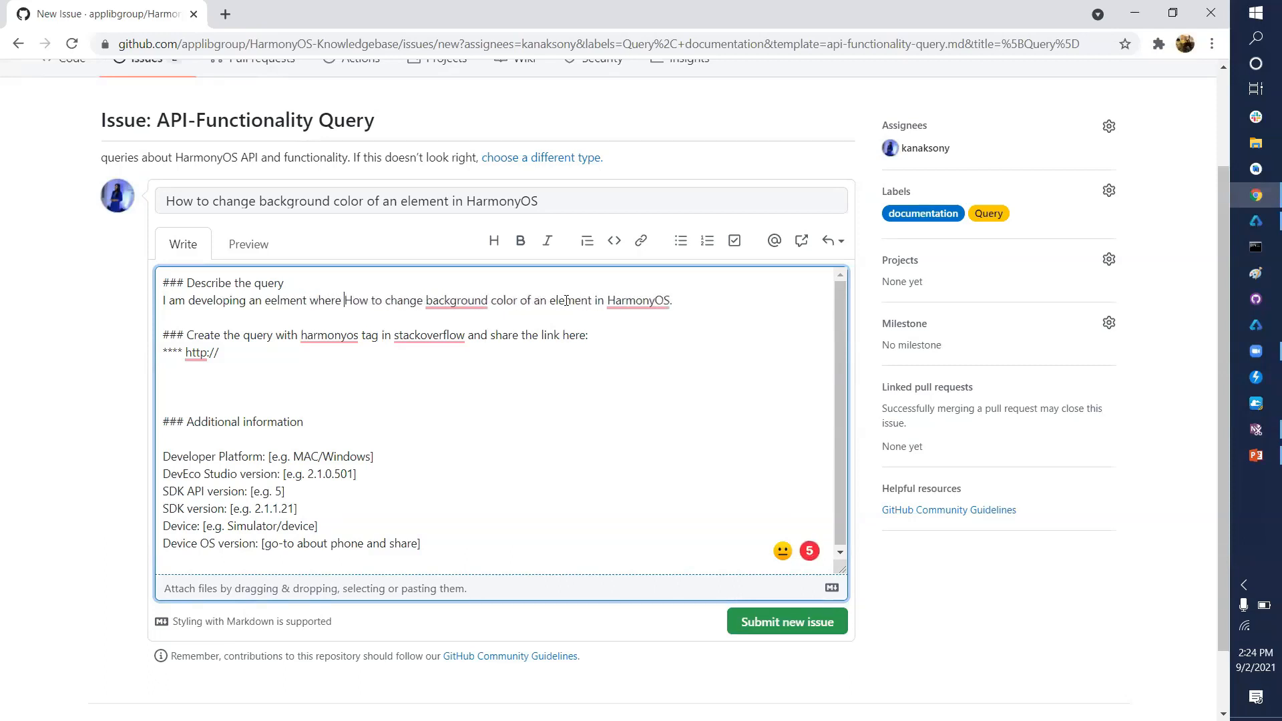
text(I want to )
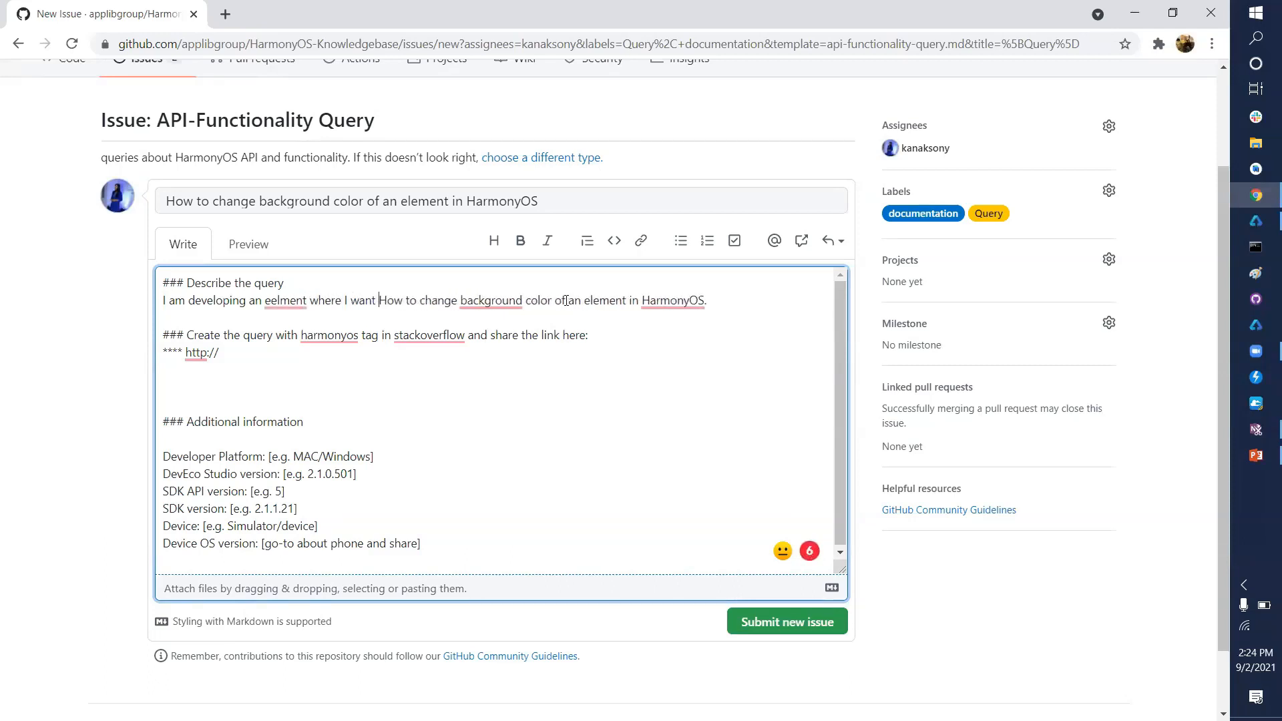
text(keep back)
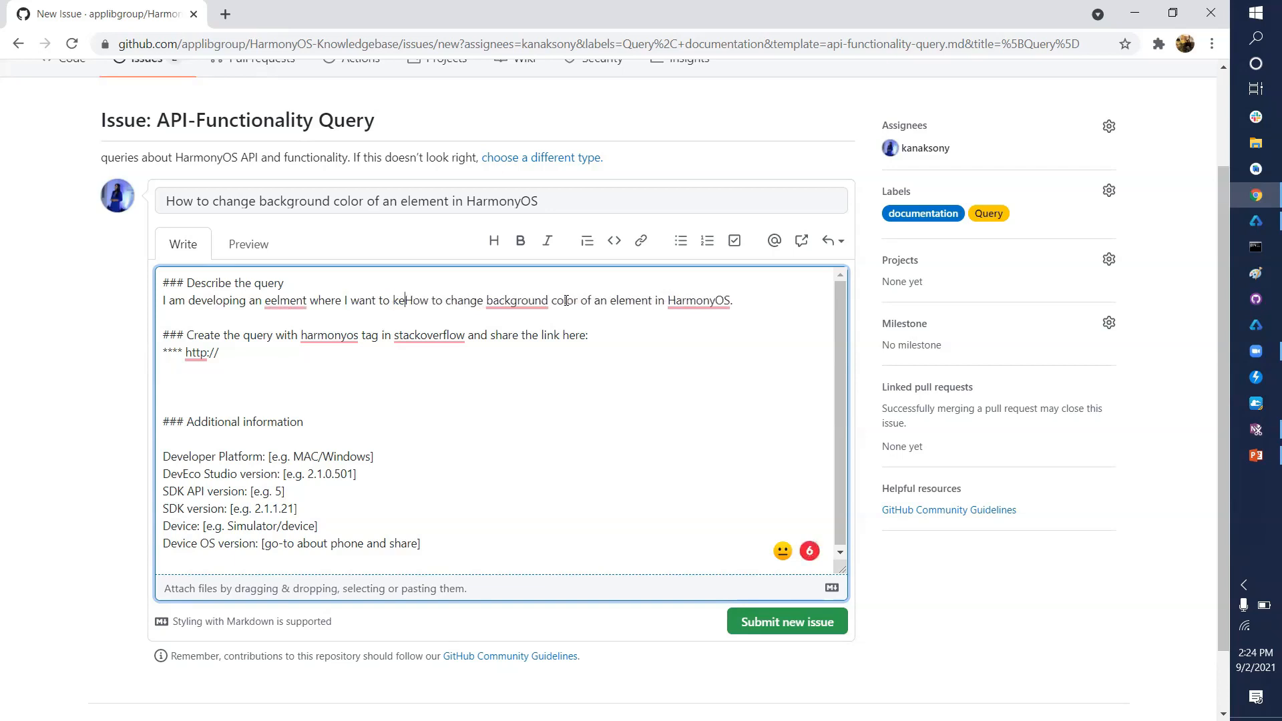
text(ground as )
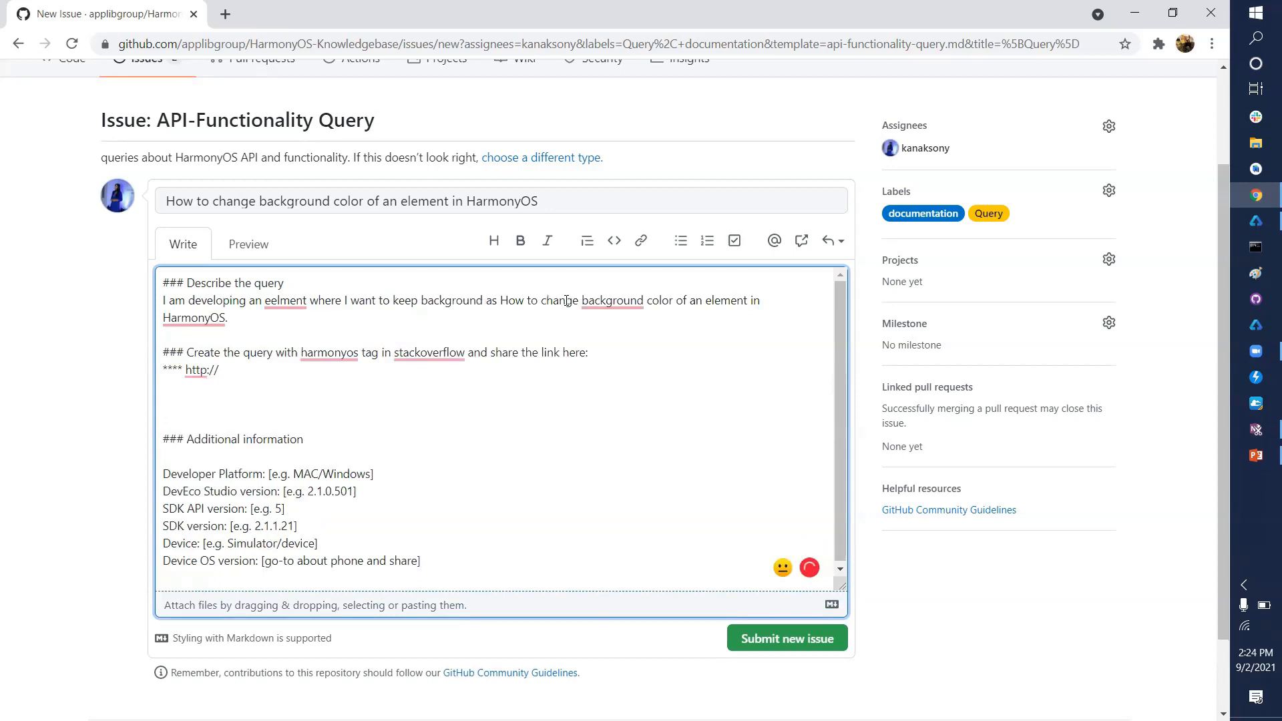
text(some cu)
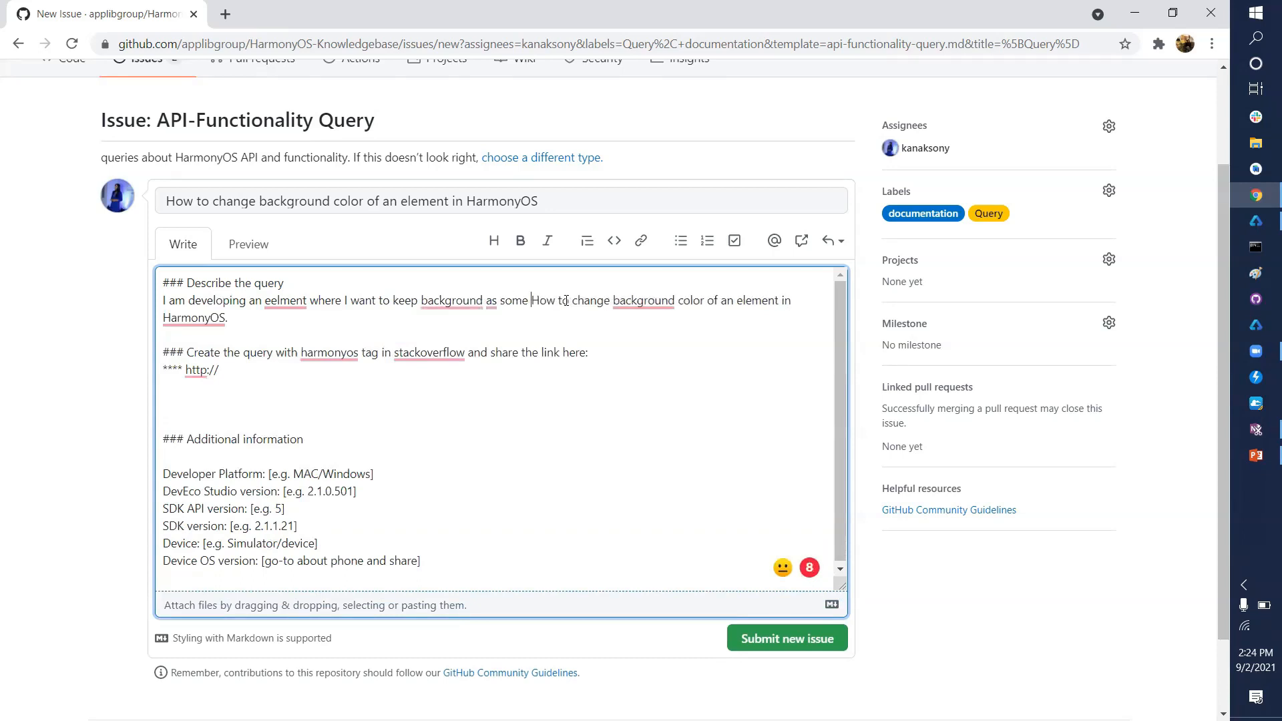
text(stom colo)
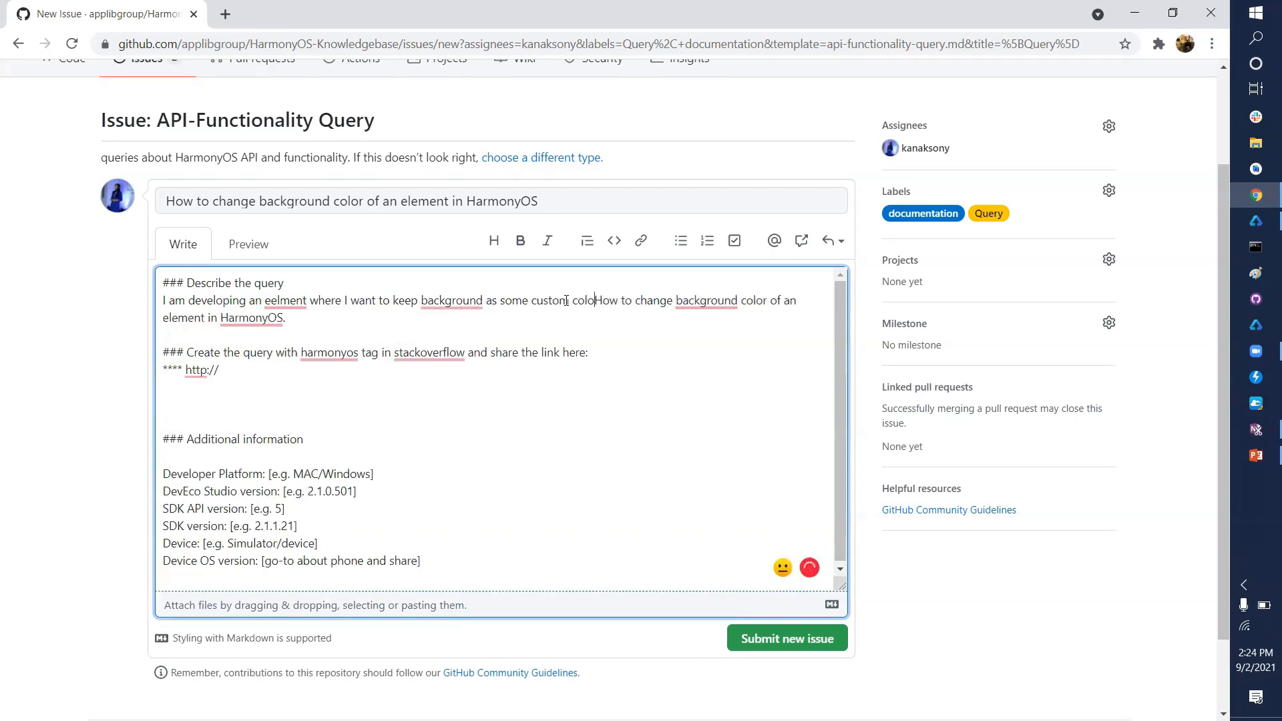
text(r.)
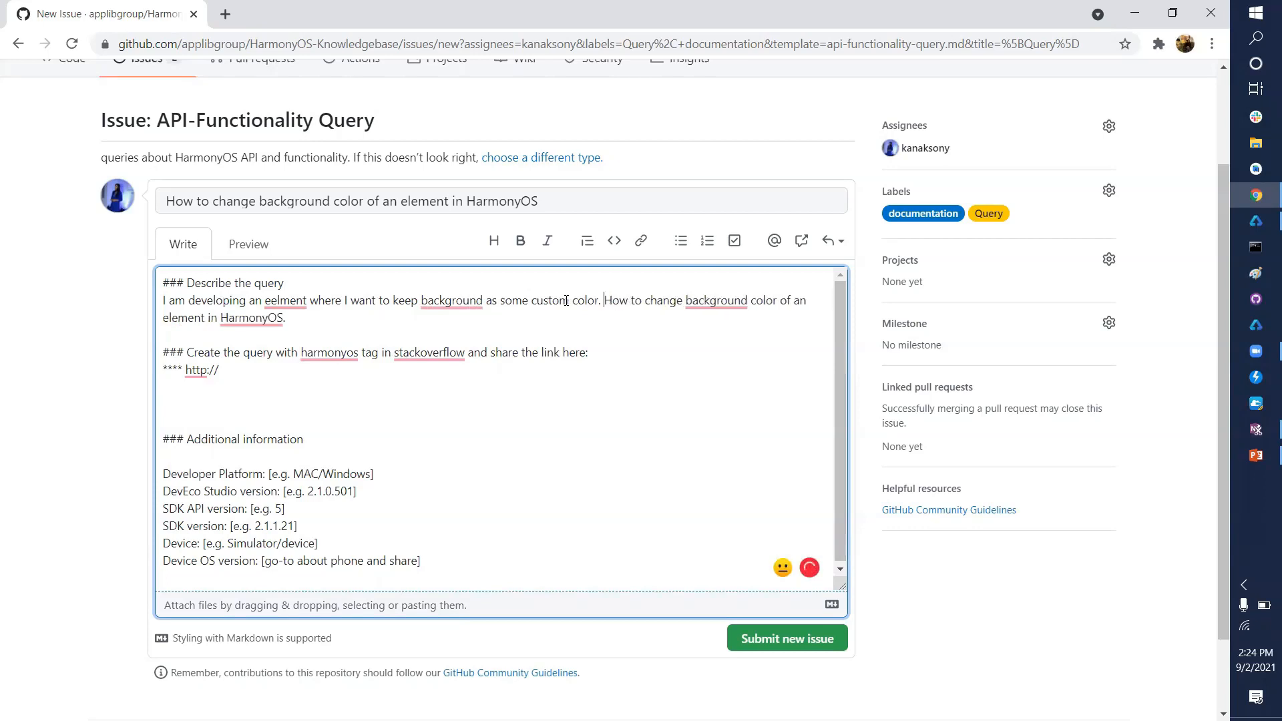
Step: Accept the Grammarly corrections "the background" and "element" in the first sentence of the query description
click(455, 299)
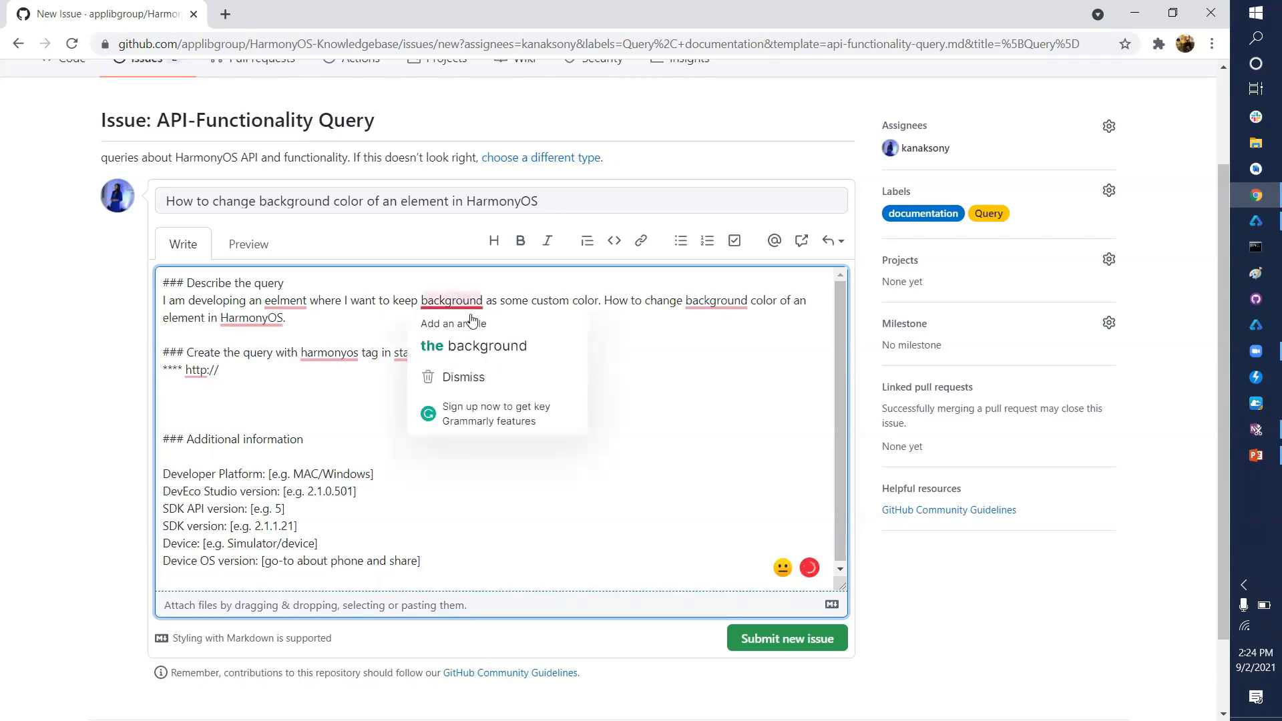
click(478, 342)
click(285, 301)
click(295, 328)
click(251, 318)
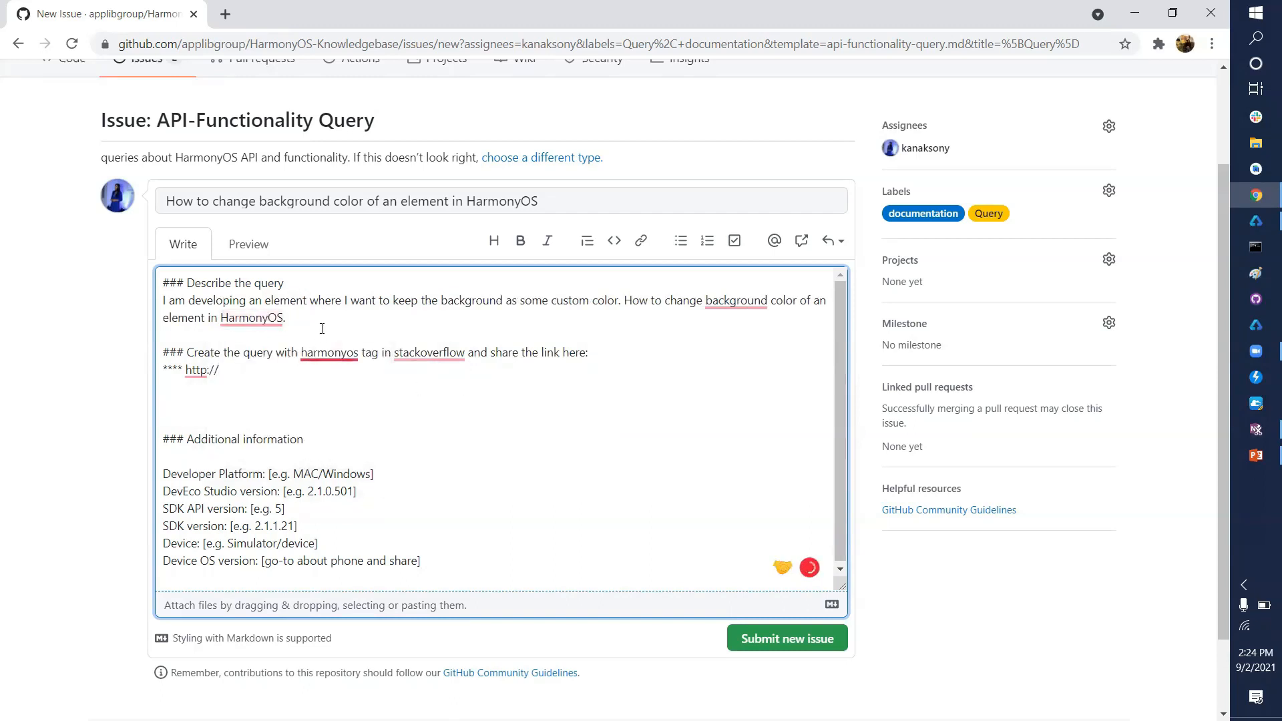
drag(287, 319, 167, 304)
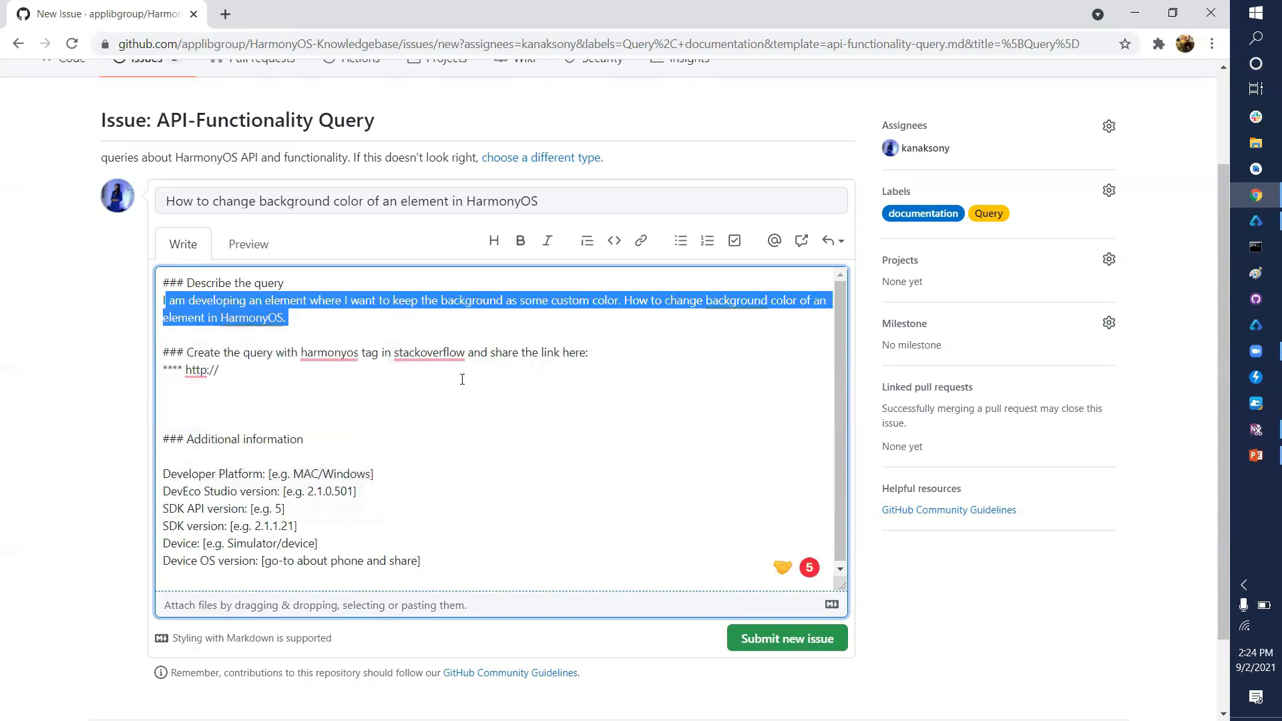
click(475, 414)
drag(244, 363, 158, 367)
click(353, 352)
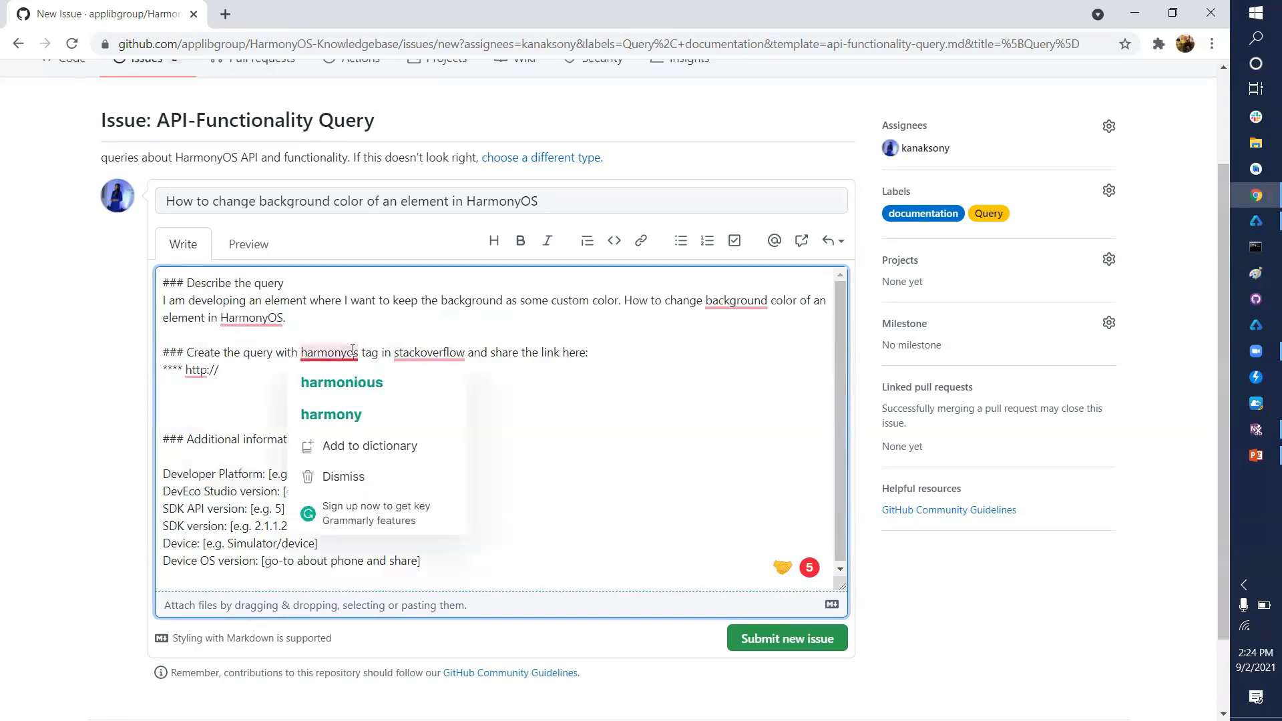
click(579, 358)
drag(303, 375, 168, 372)
click(315, 372)
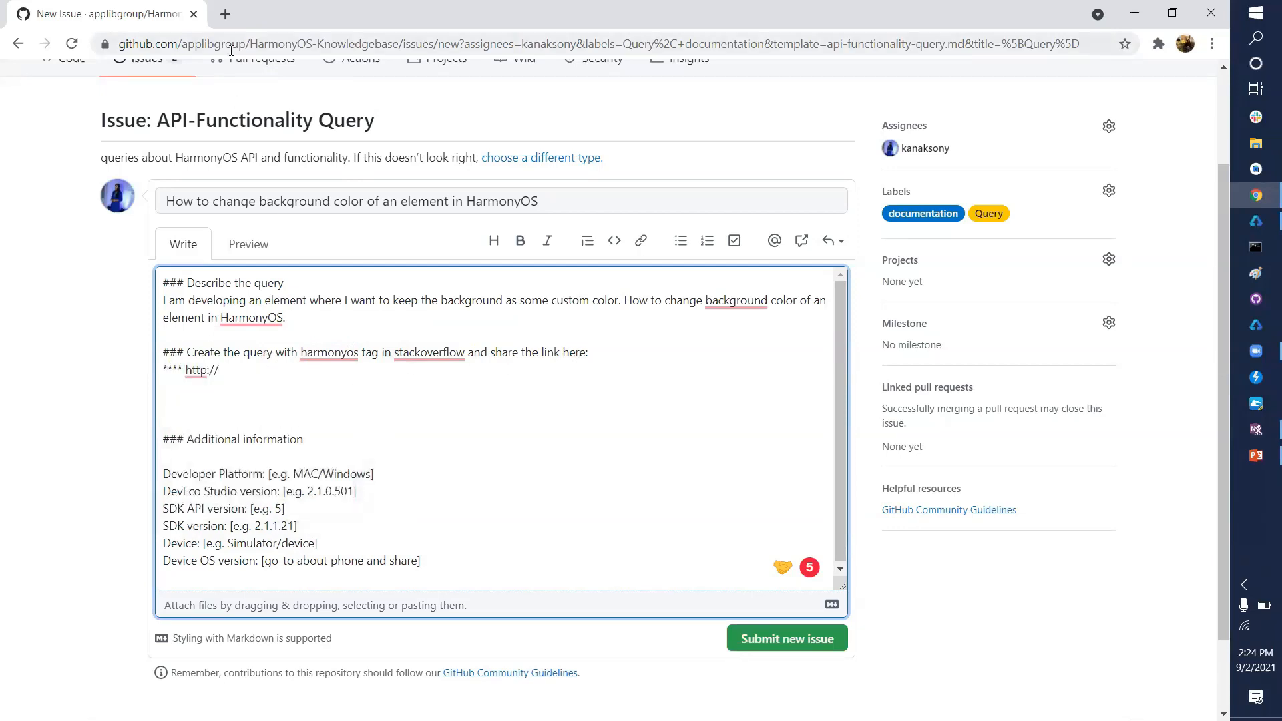
Step: Open Stack Overflow's newest questions tagged harmonyos in a new browser tab, and return to the GitHub issue draft
click(225, 14)
text(sta)
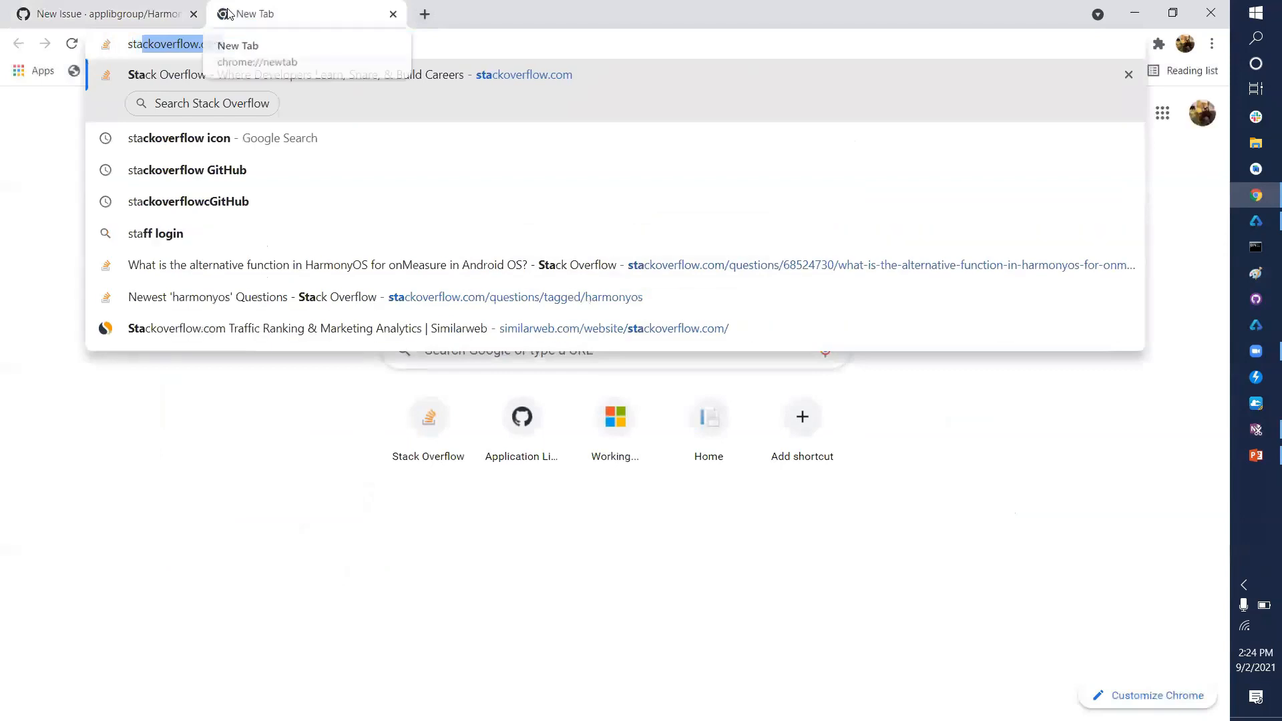
click(243, 297)
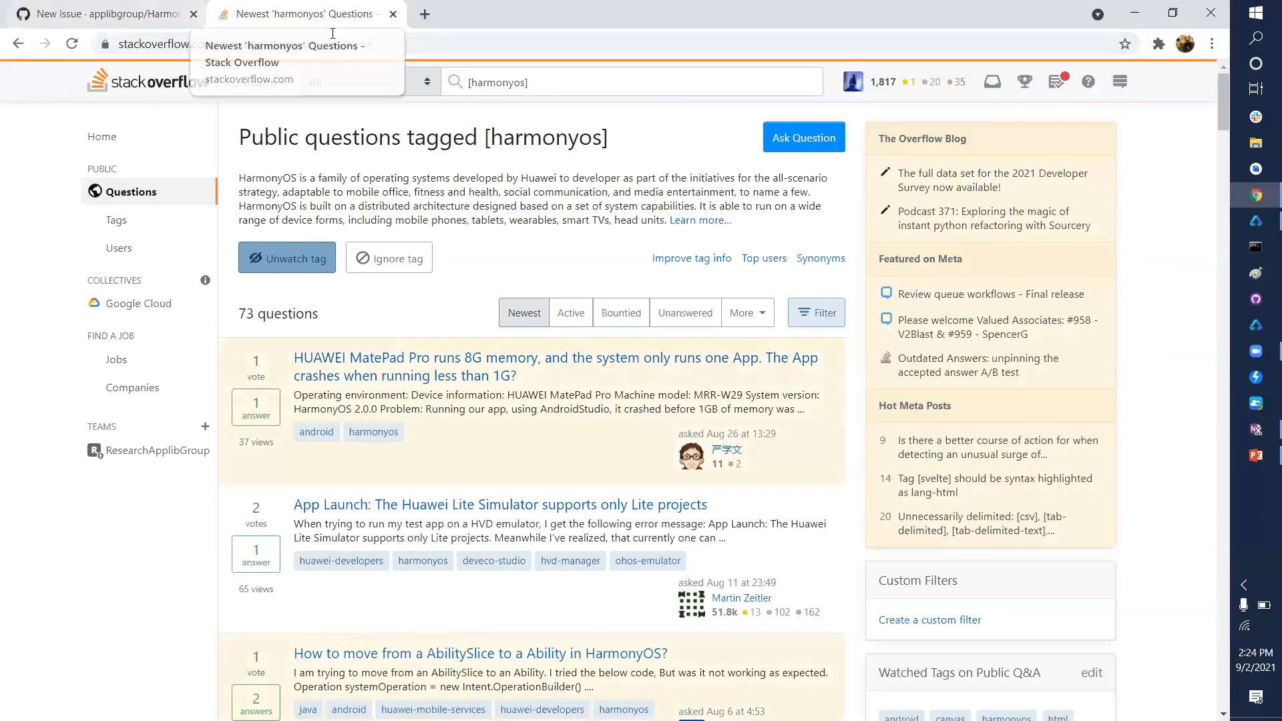
click(94, 5)
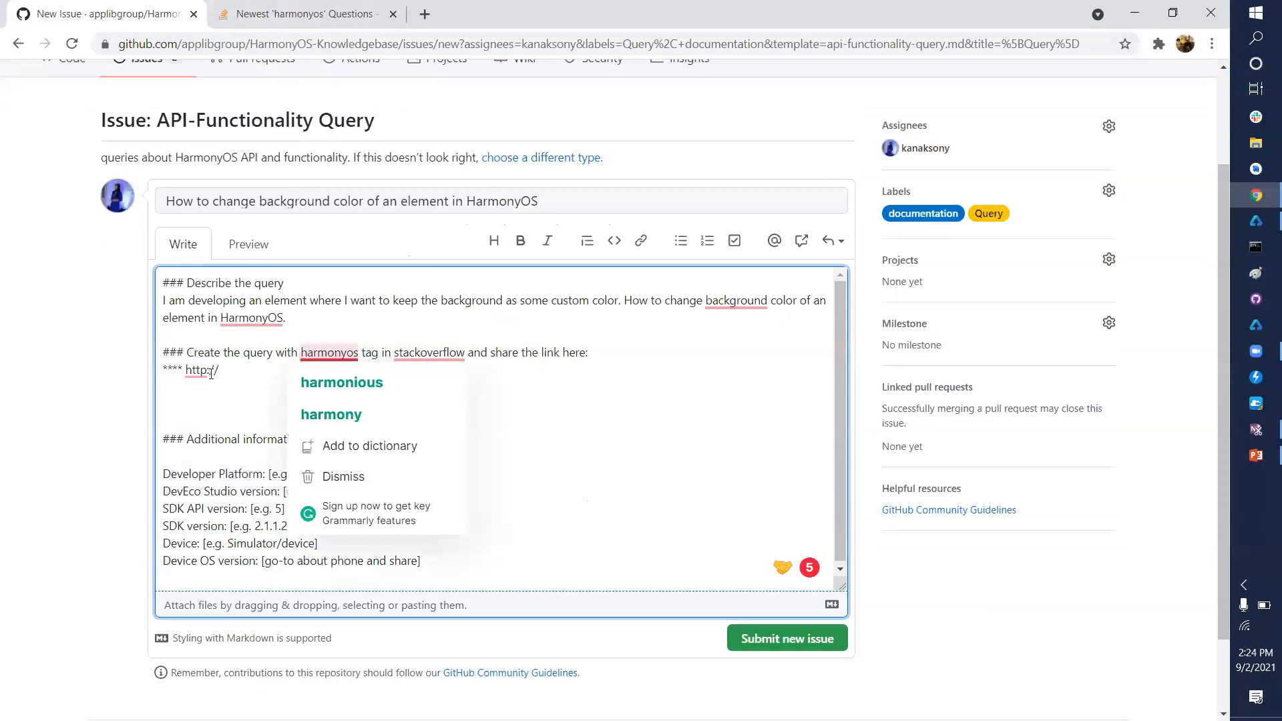
Step: Start a new question on Stack Overflow from the harmonyos tag page and confirm it as a public question
click(305, 13)
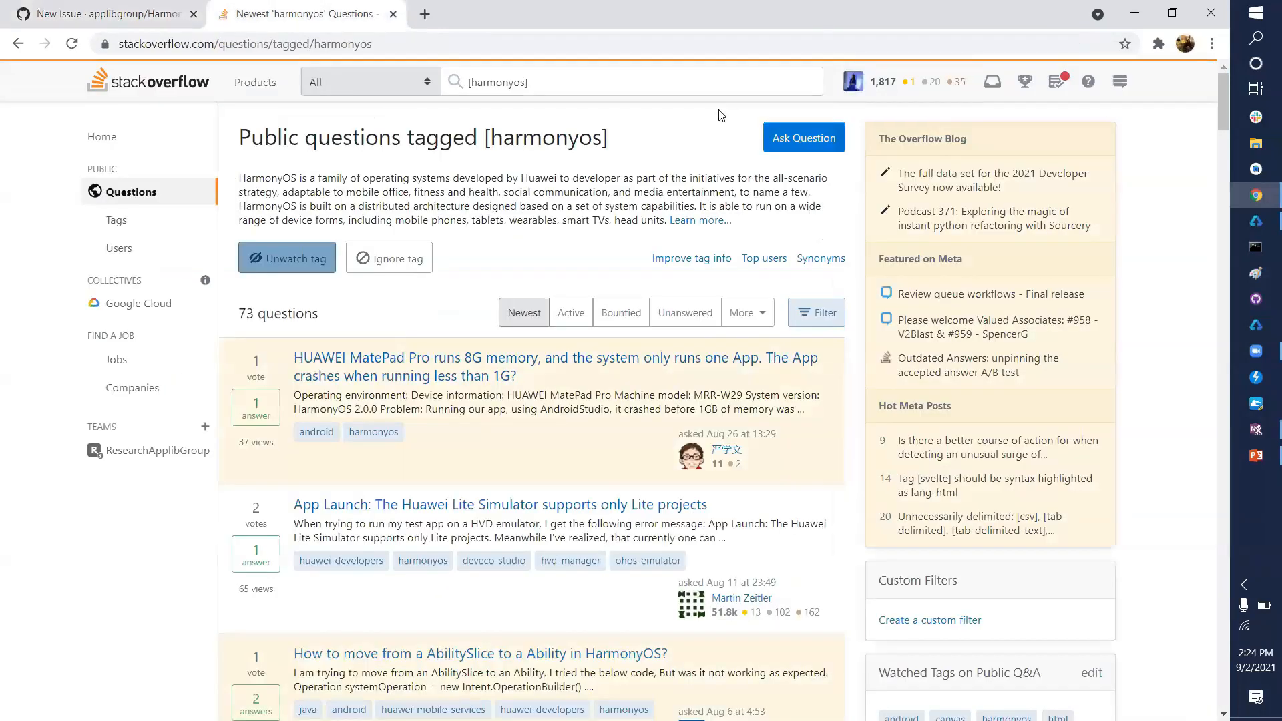
click(794, 128)
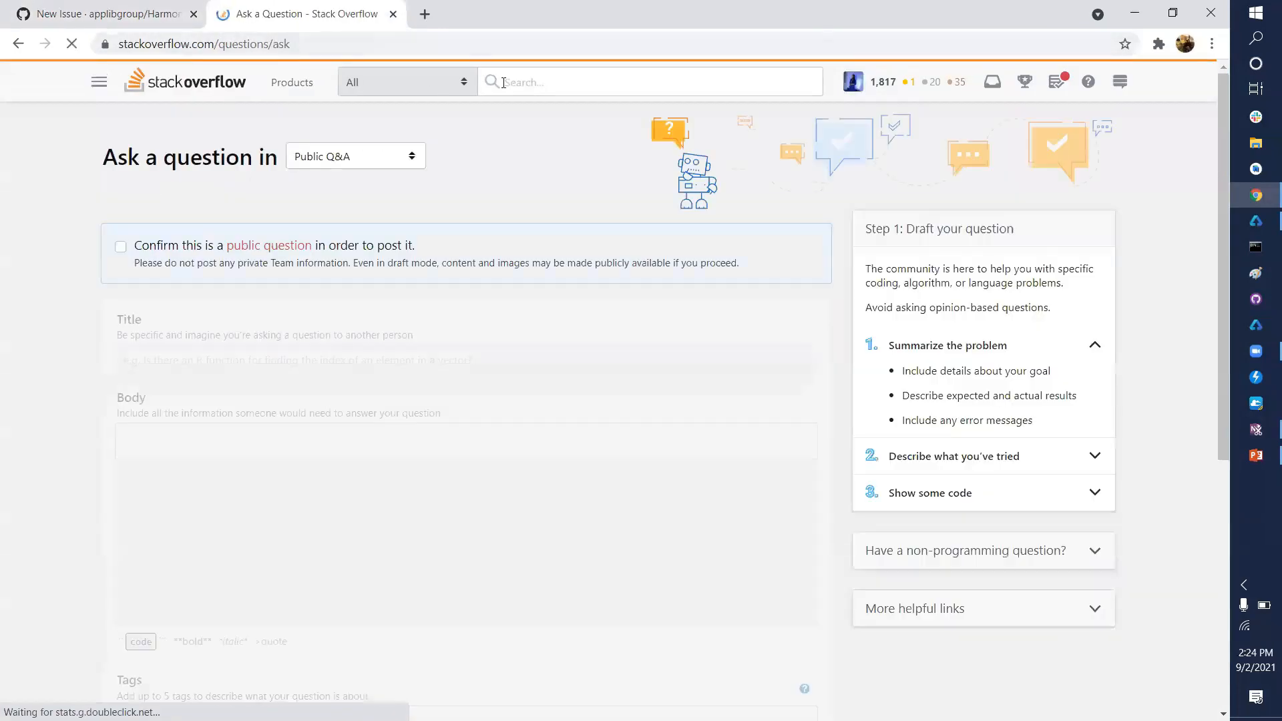
scroll(530, 501, down, 1)
scroll(529, 500, up, 1)
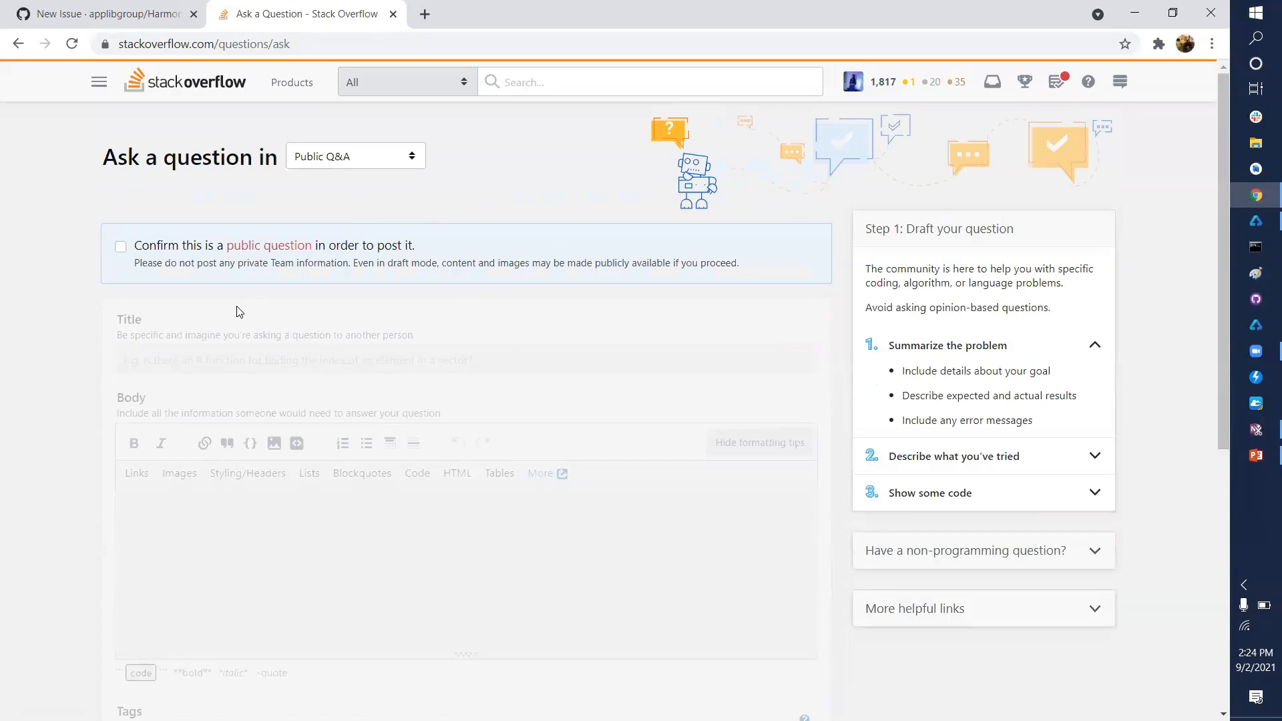
click(200, 253)
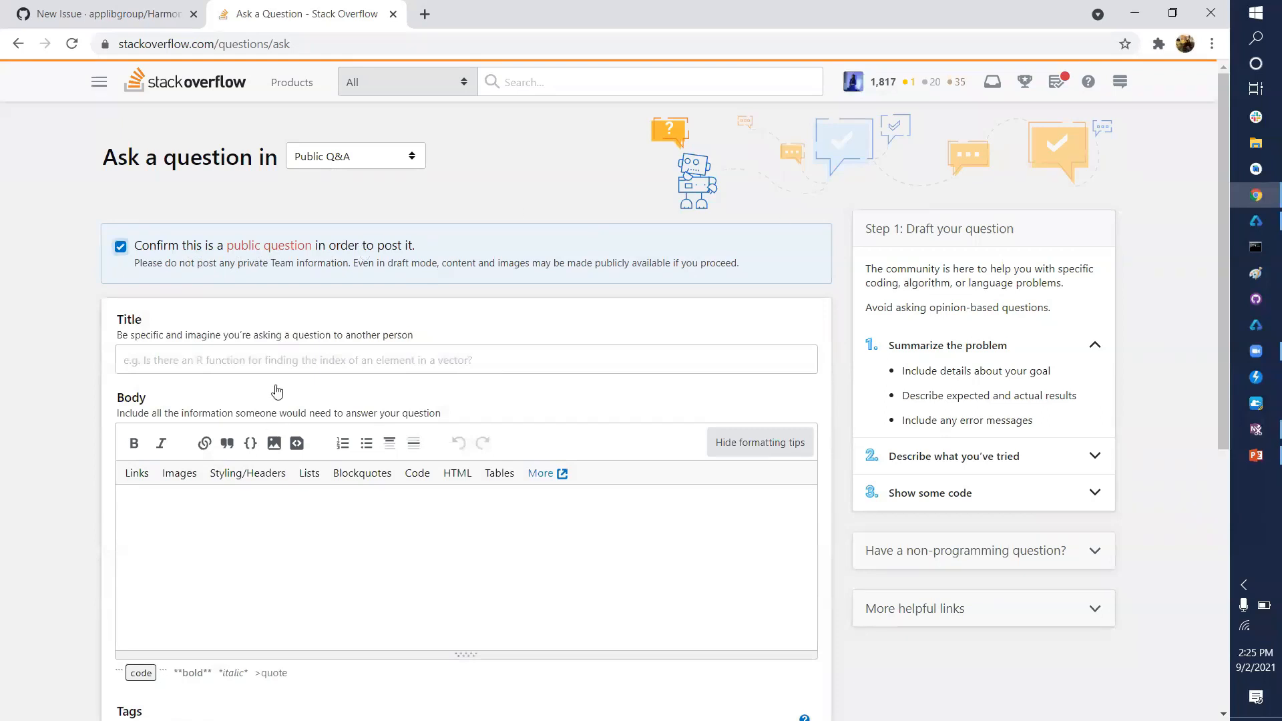
Step: Examine the title, body and tags fields of the blank question form
scroll(352, 397, down, 1)
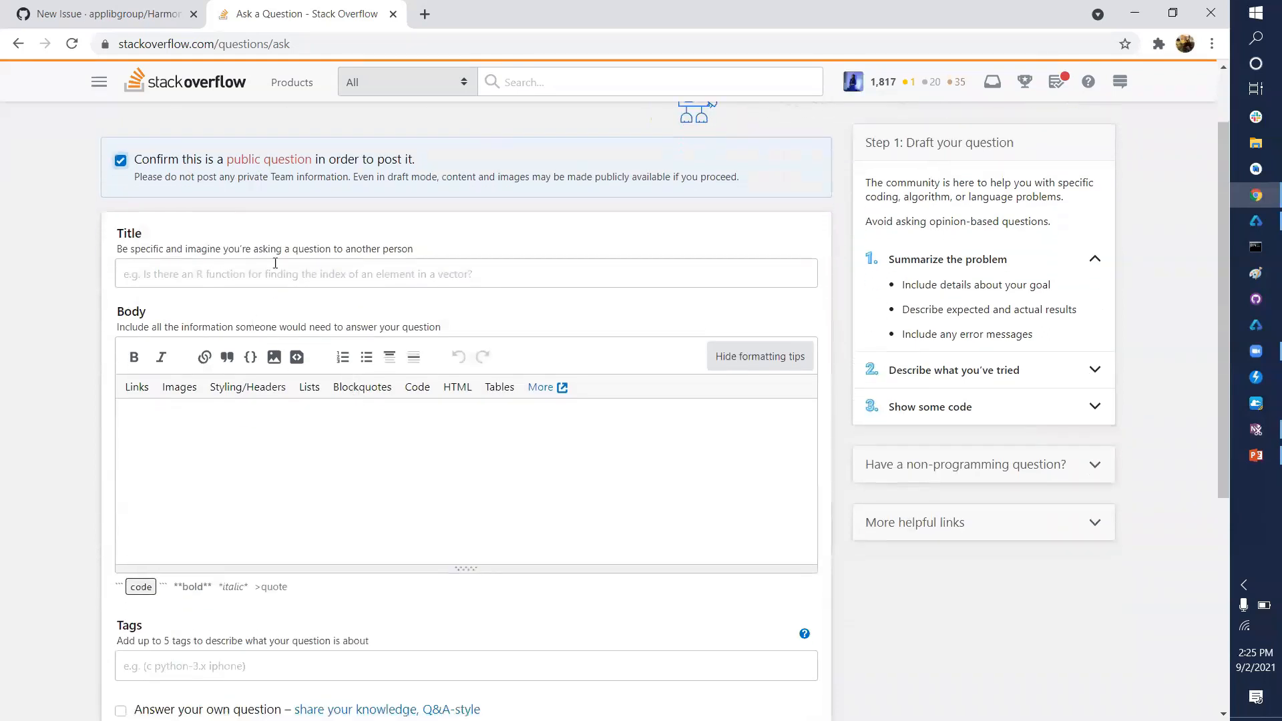
click(345, 471)
scroll(200, 507, down, 1)
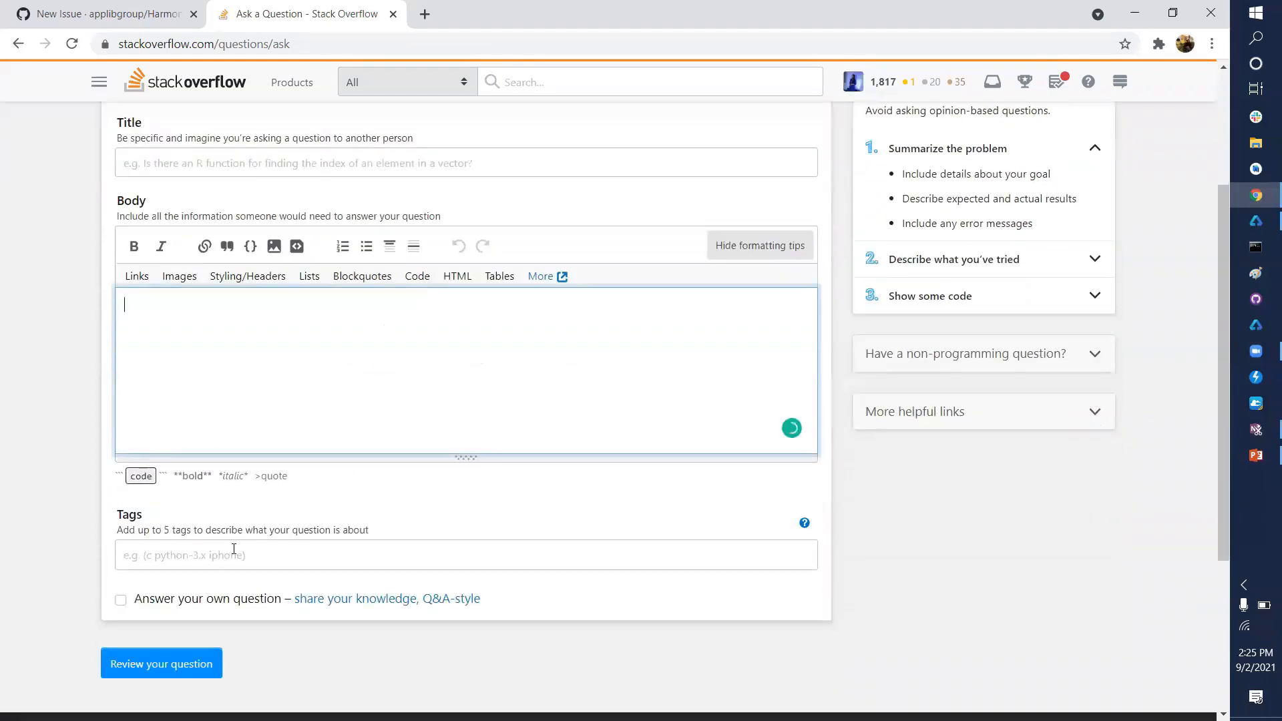
scroll(340, 461, up, 2)
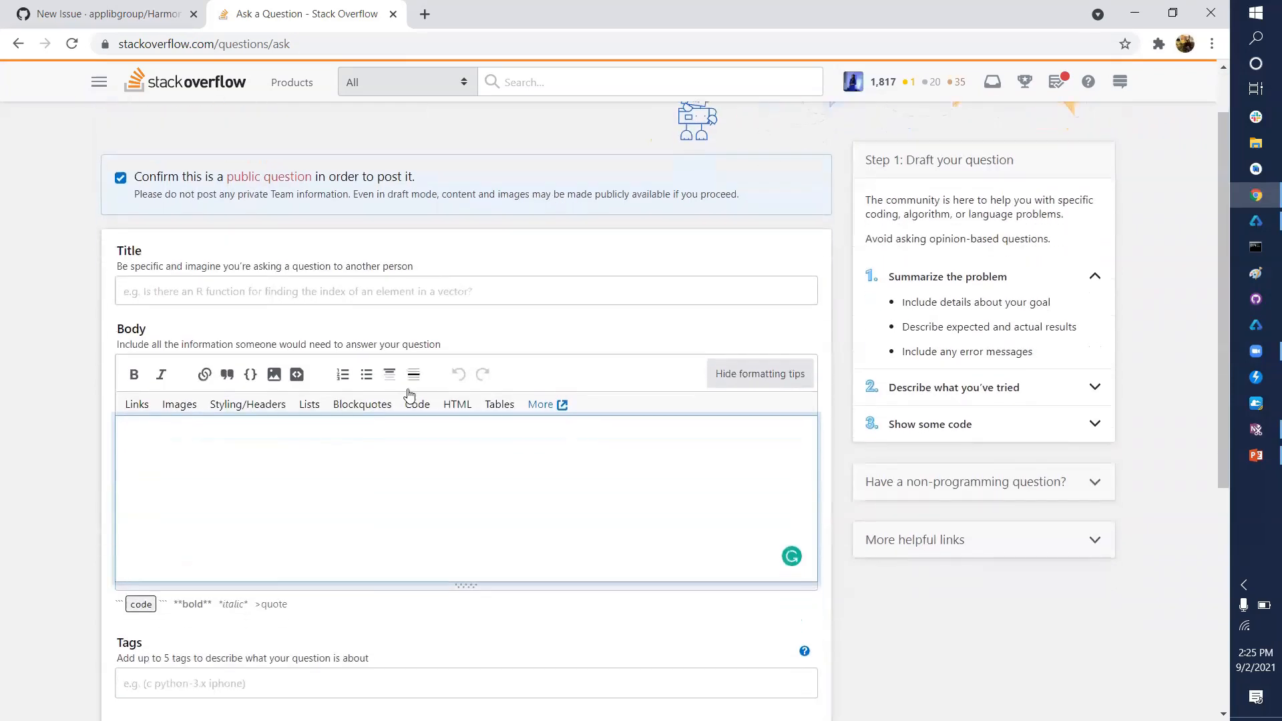
scroll(409, 394, down, 1)
click(280, 226)
click(286, 412)
scroll(286, 411, down, 1)
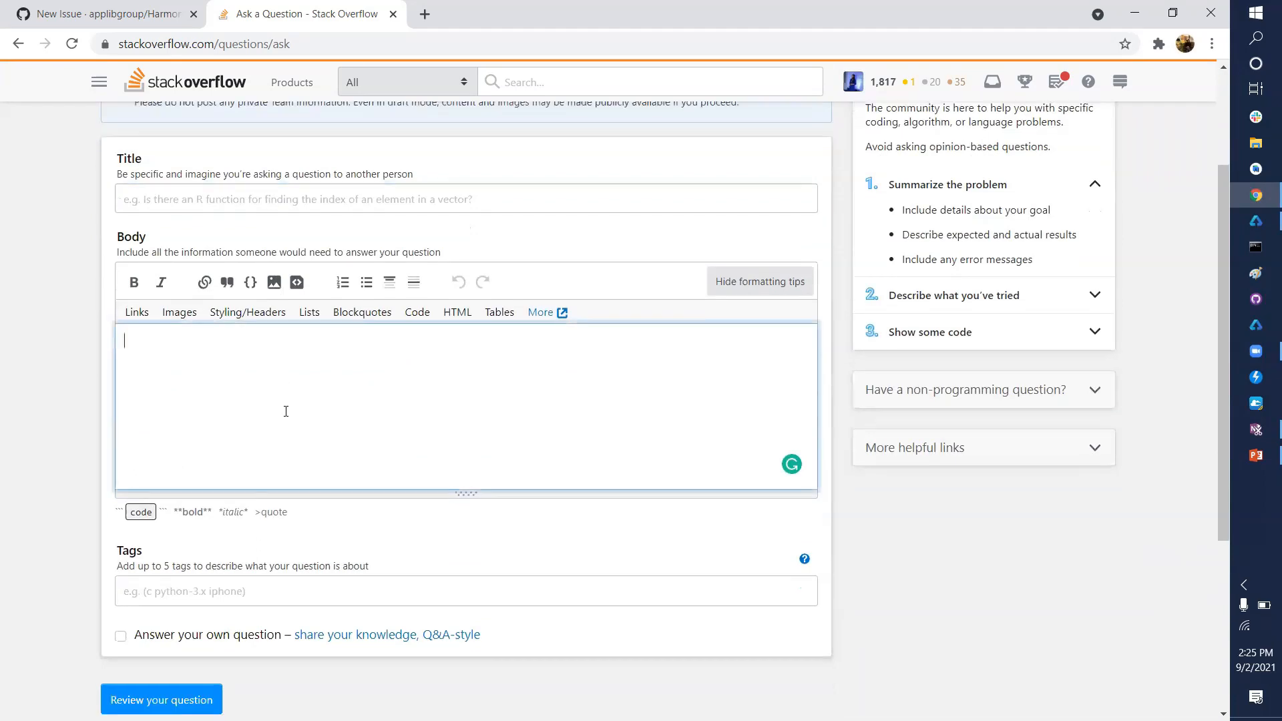
click(281, 485)
scroll(280, 485, up, 3)
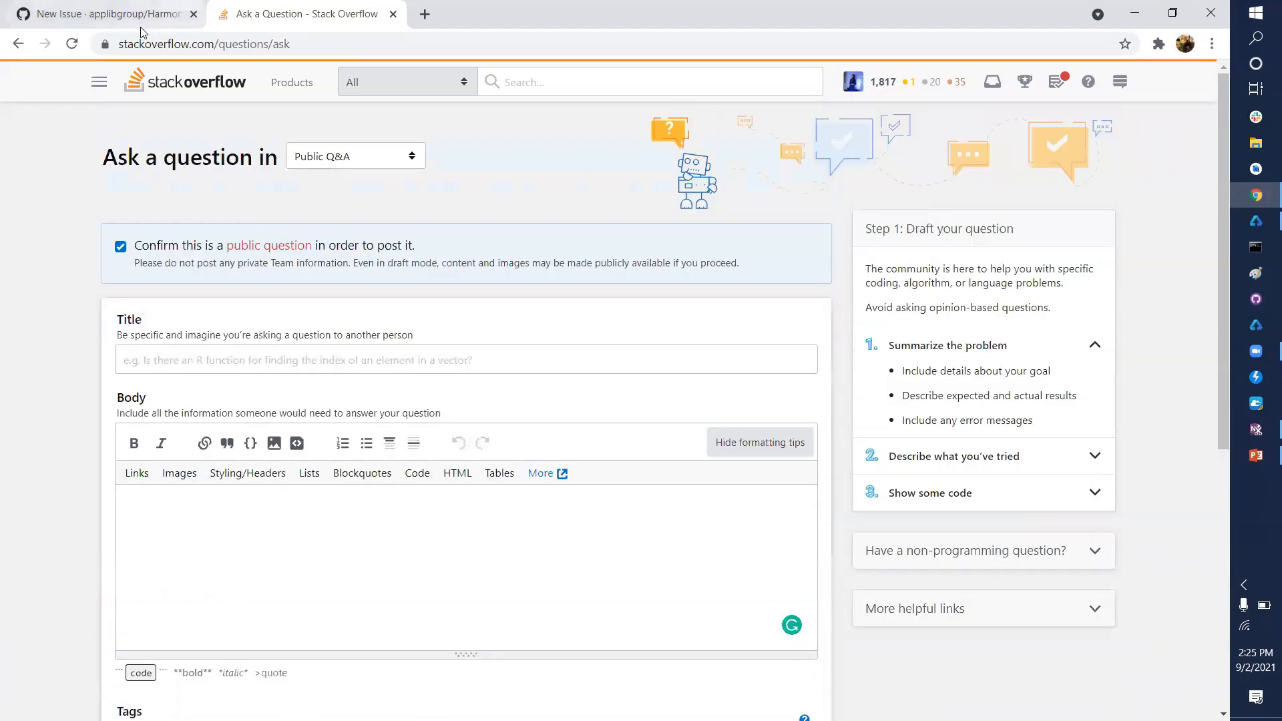
Step: Copy the GitHub issue title "How to change background color of an element in HarmonyOS" into the Stack Overflow question's title
click(140, 21)
click(558, 205)
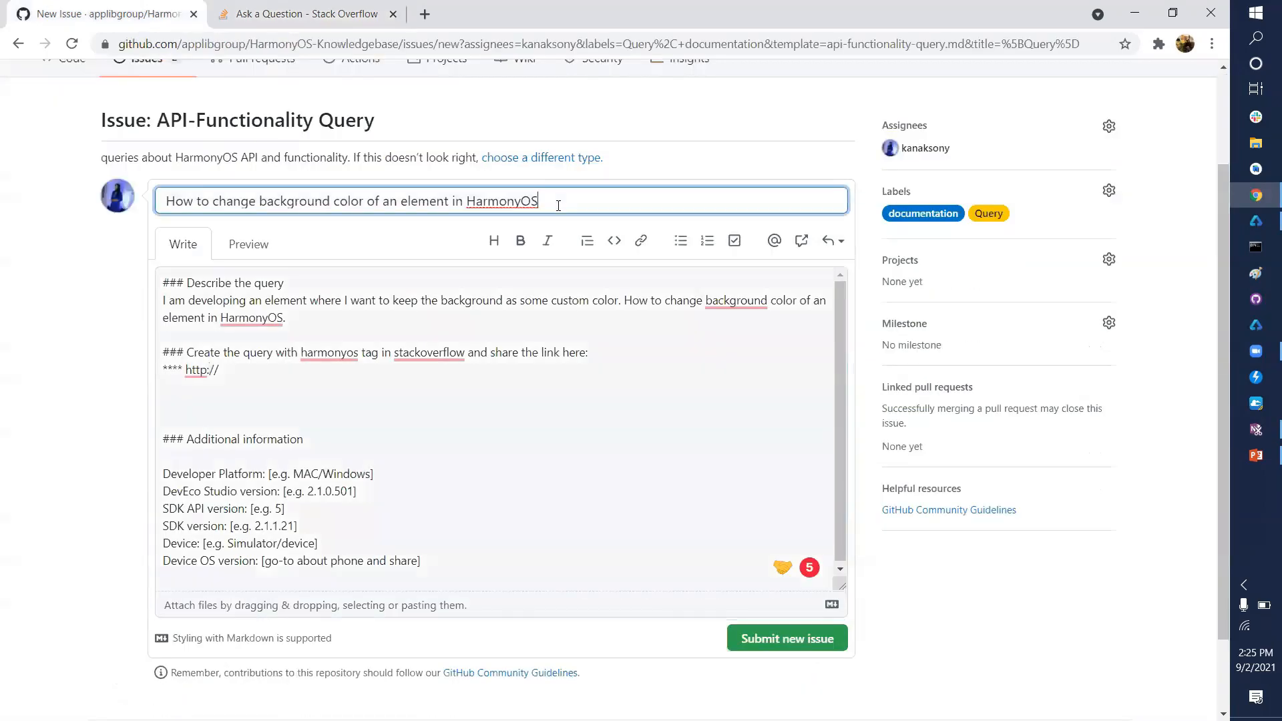
key(ctrl+a)
key(ctrl+c)
click(373, 8)
click(367, 354)
key(ctrl+v)
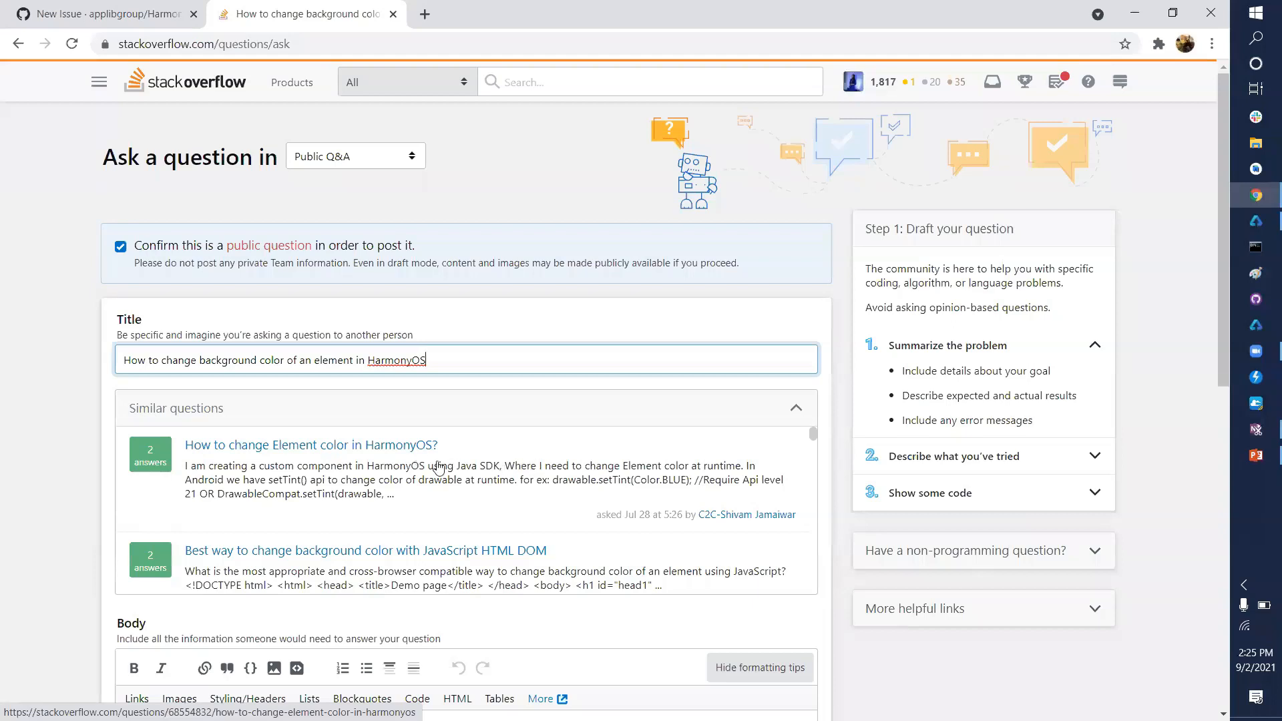
Step: Collapse the similar questions list and fill the question body with "How to change background color of an element in HarmonyOS."
click(14, 482)
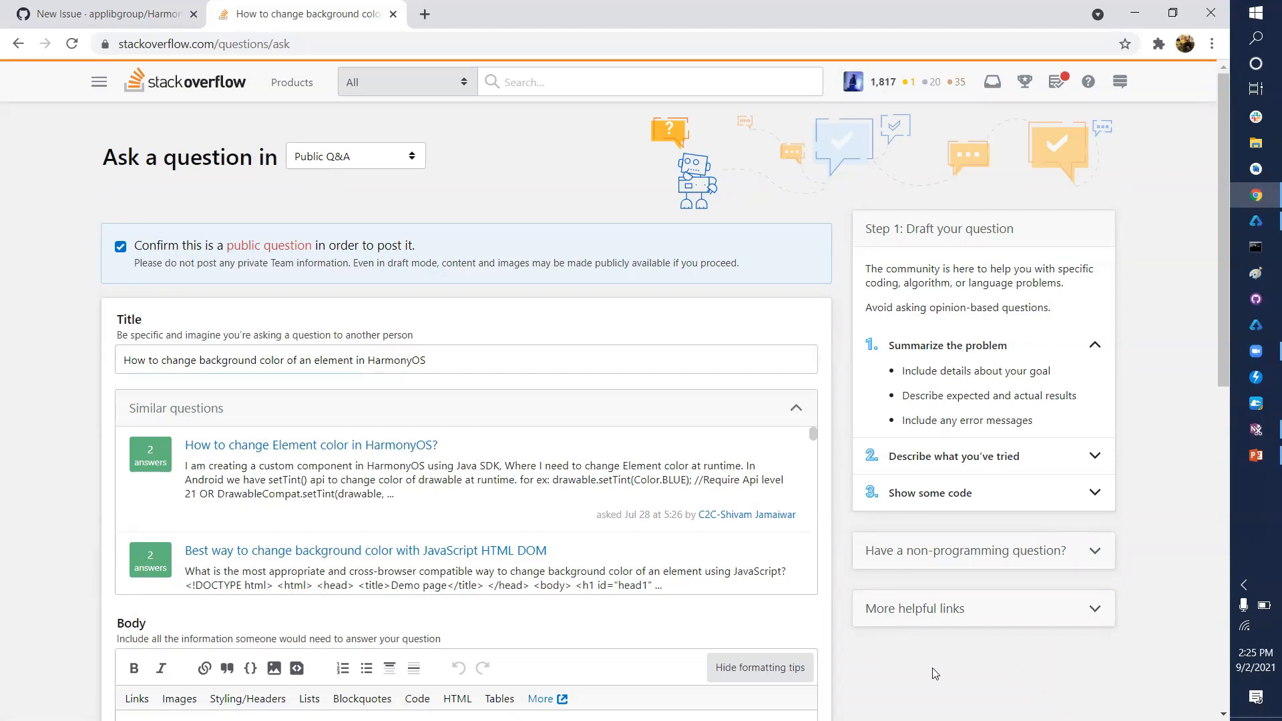
click(796, 408)
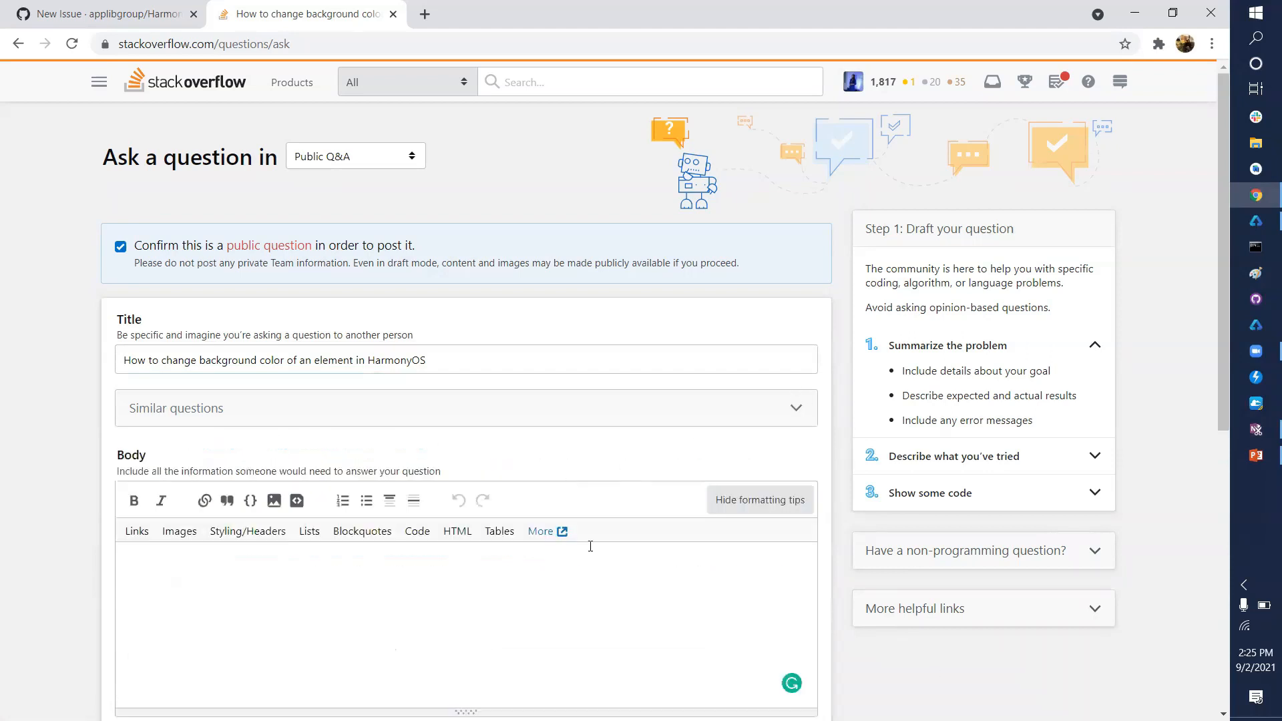
click(623, 585)
key(ctrl+v)
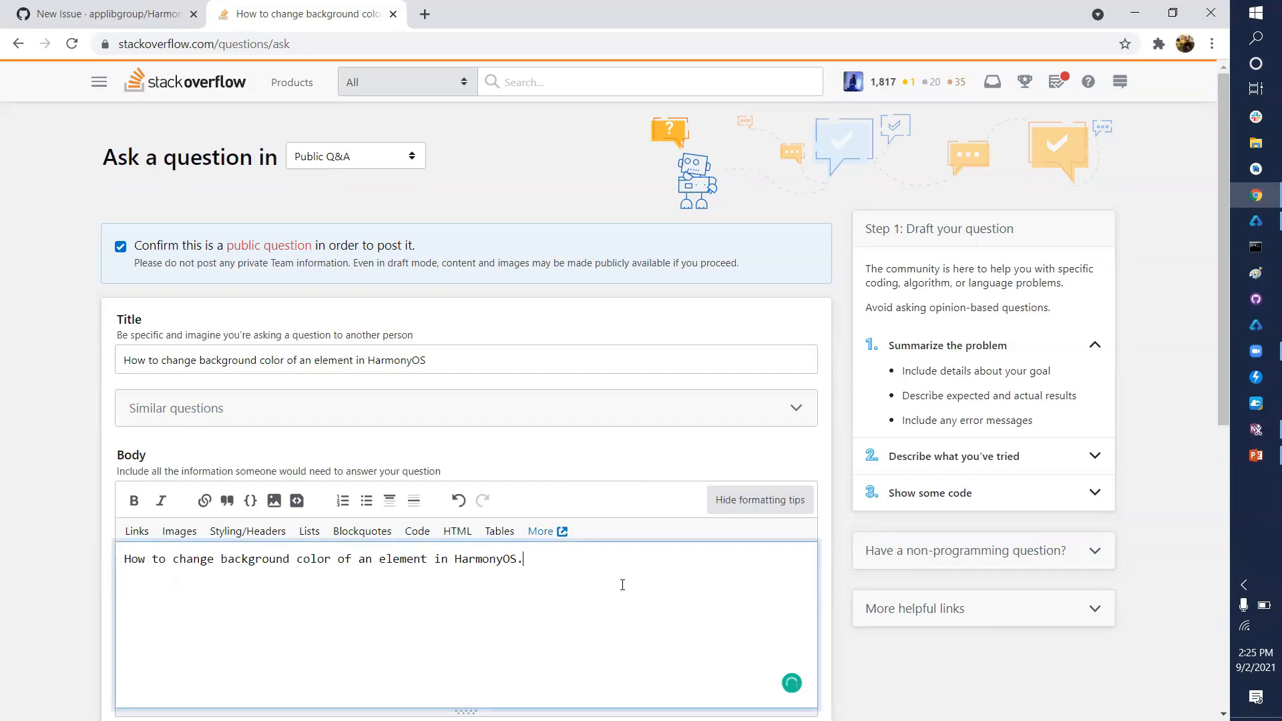
Step: Add the harmonyos tag to the question
scroll(602, 546, down, 3)
click(457, 611)
text(harmonyos)
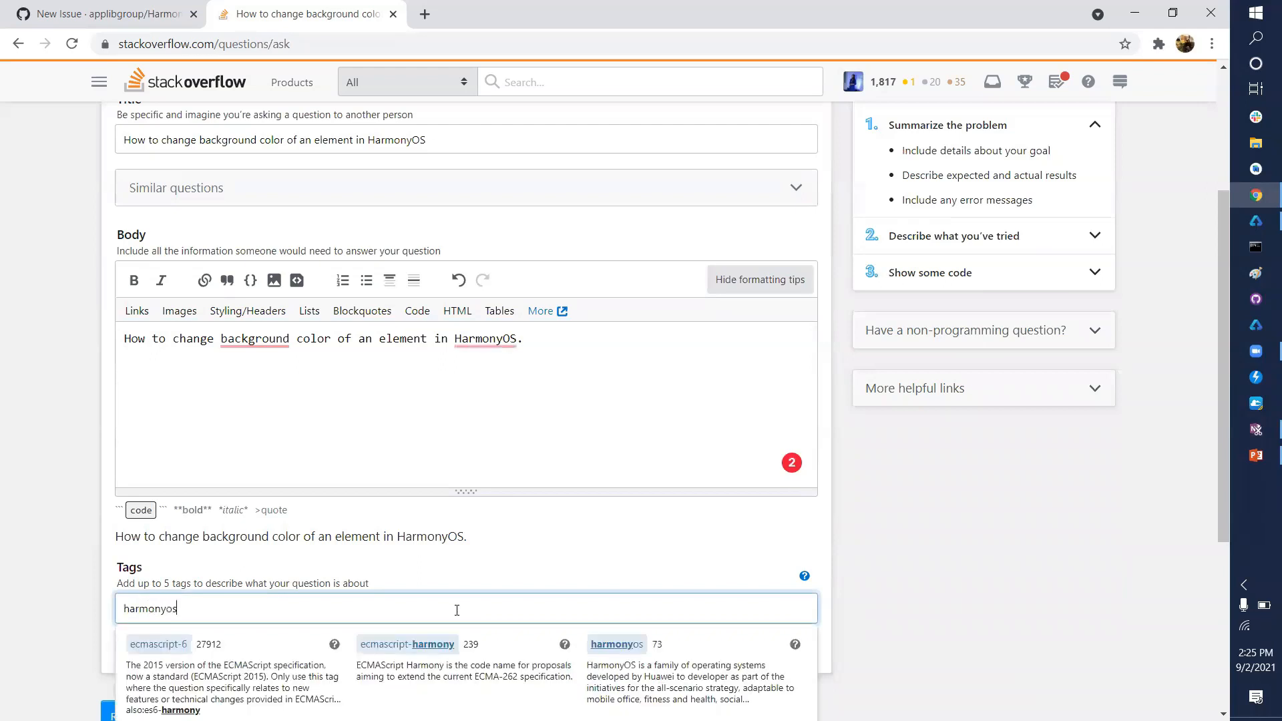
scroll(458, 607, down, 2)
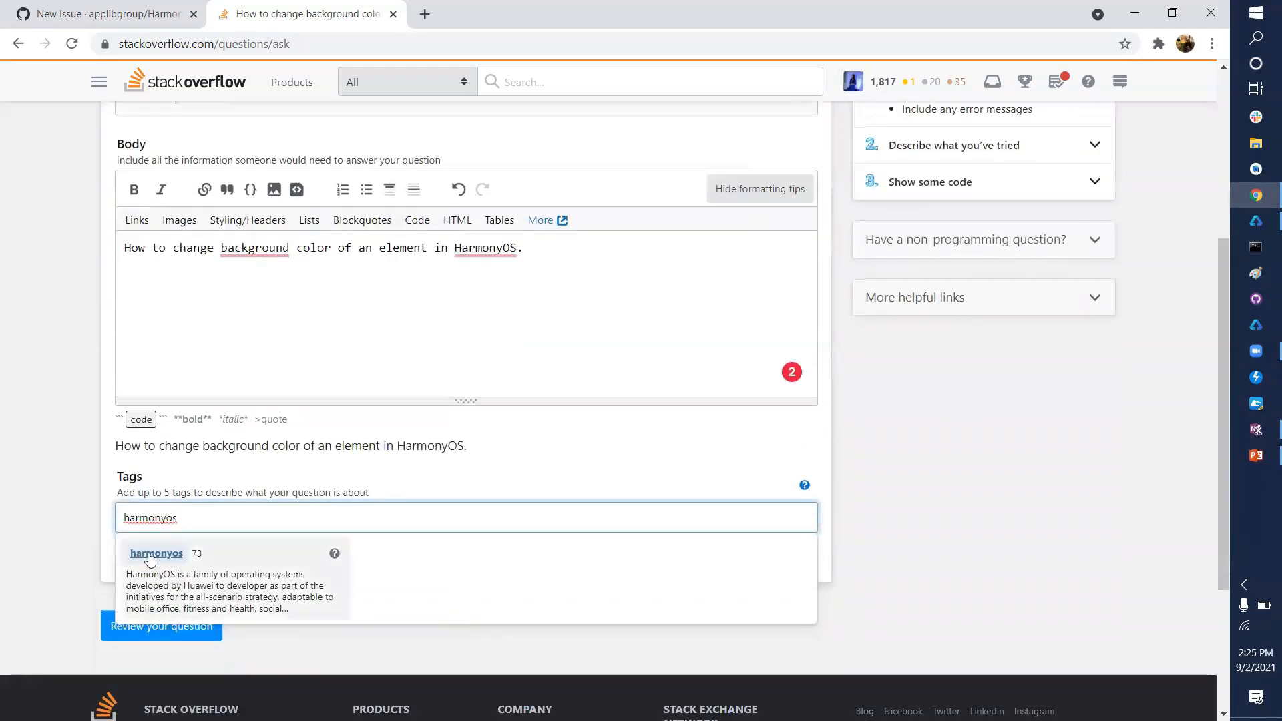
click(146, 555)
scroll(339, 500, up, 2)
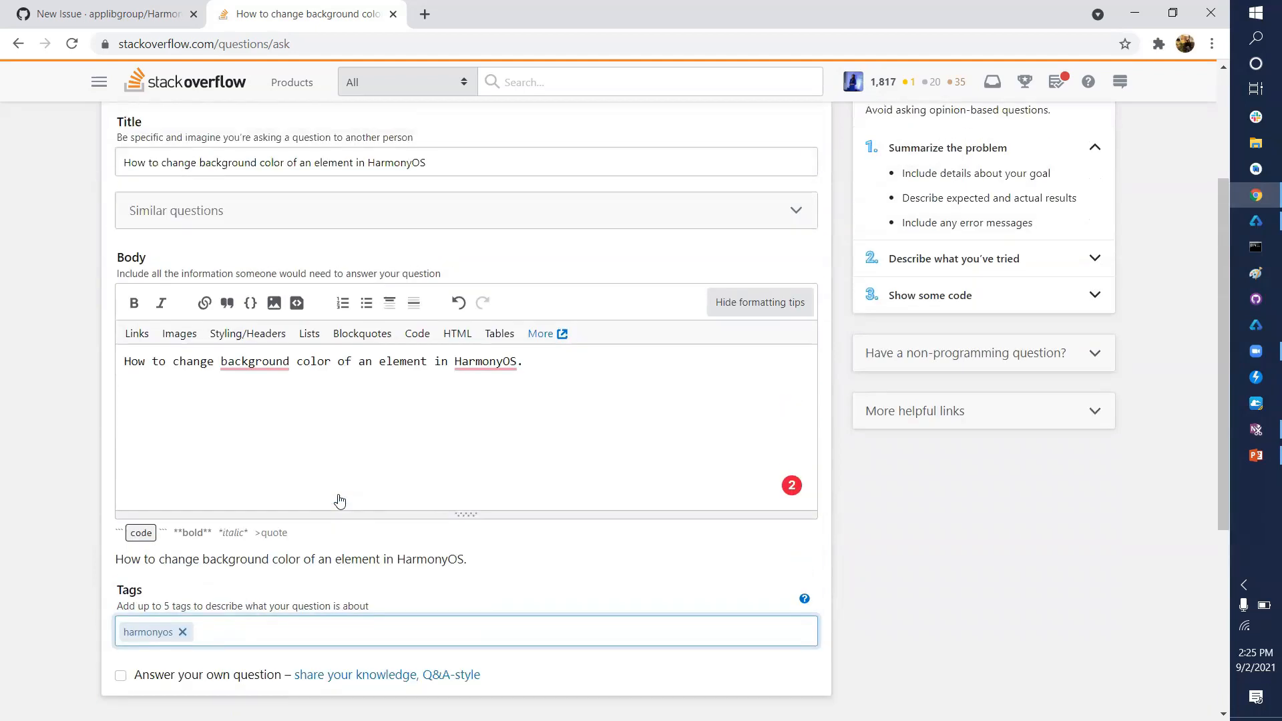
Step: Check over the drafted title, body and tag, and send the question to the review stage
scroll(338, 492, down, 5)
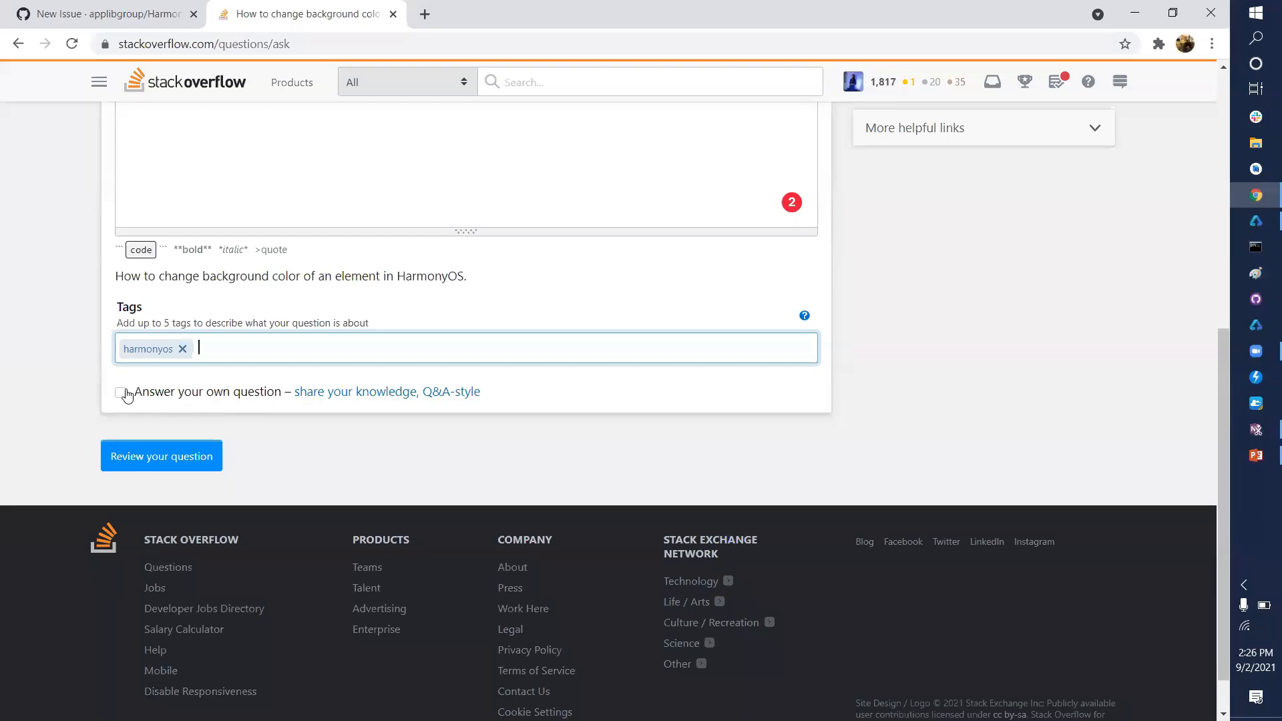
scroll(209, 400, up, 6)
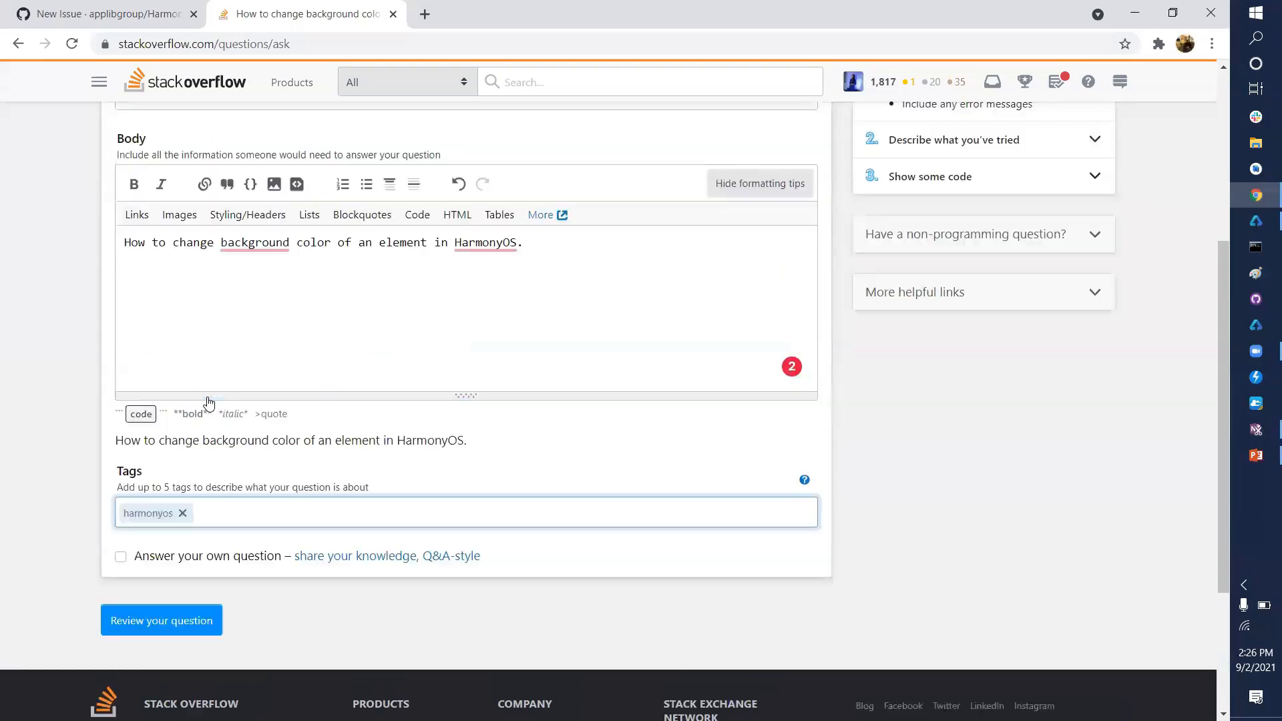
scroll(208, 398, down, 5)
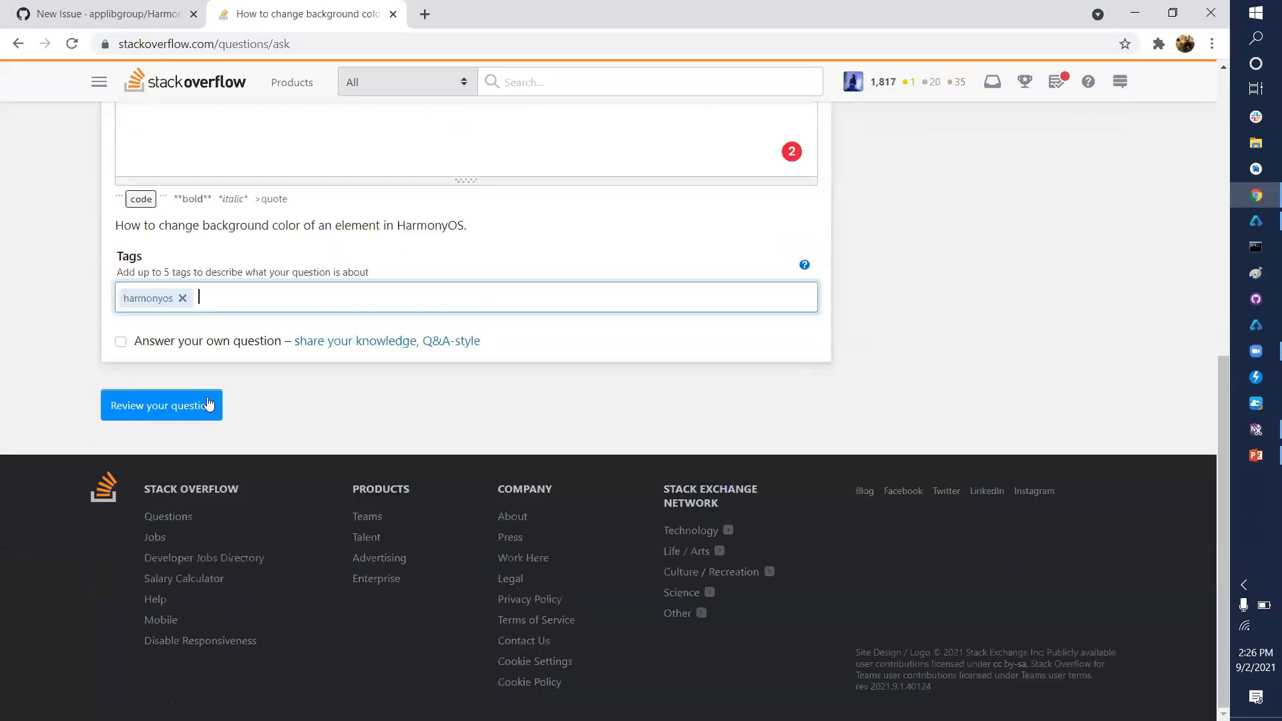
scroll(209, 398, up, 5)
scroll(208, 397, up, 2)
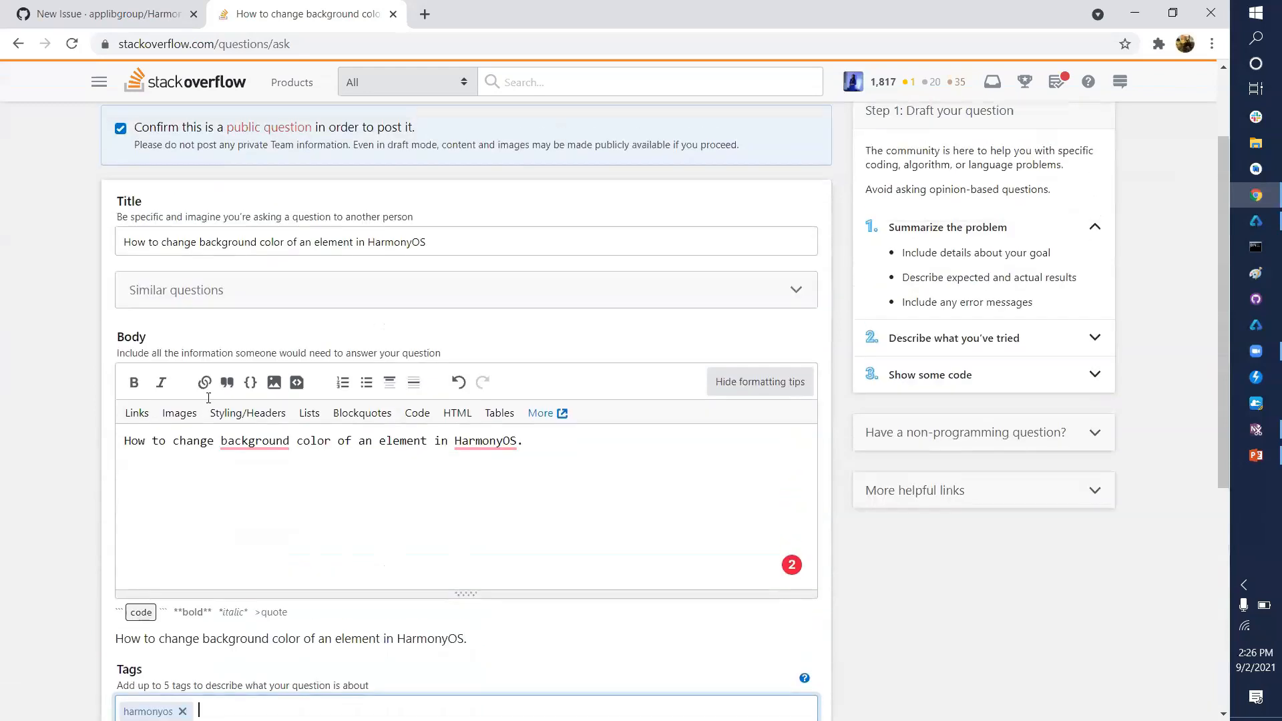
scroll(207, 401, down, 5)
scroll(255, 441, up, 1)
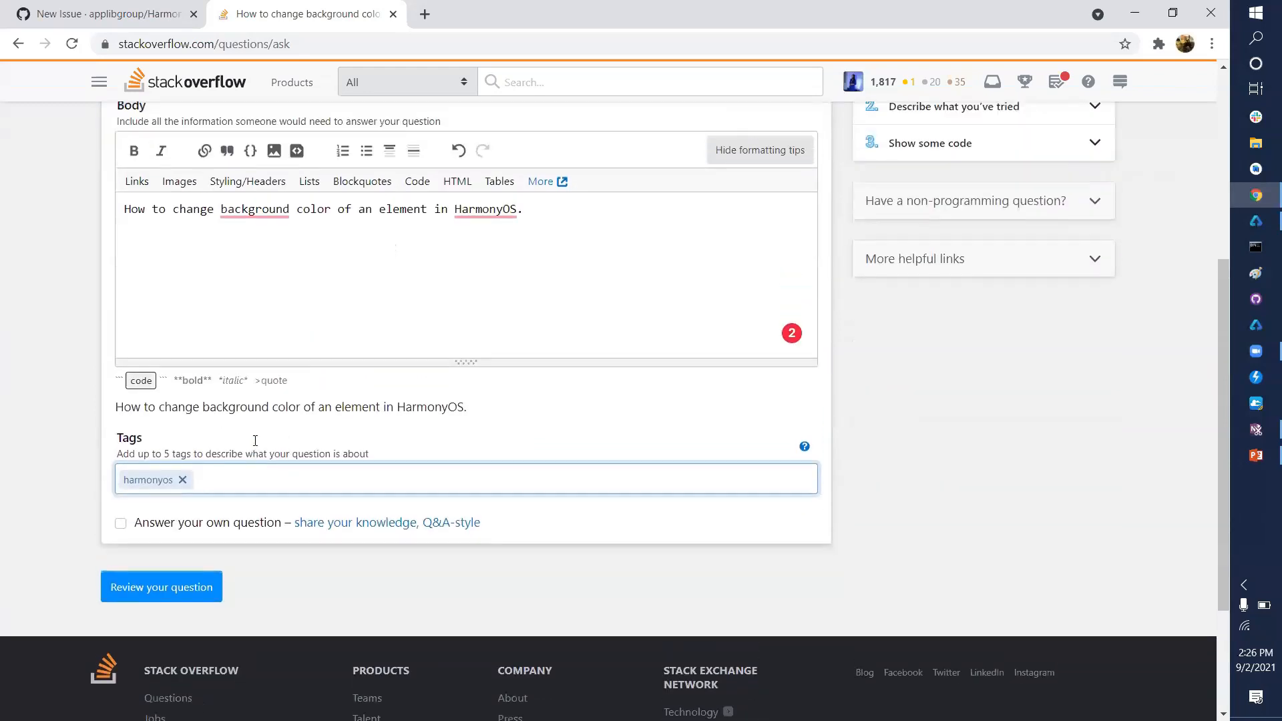
click(181, 605)
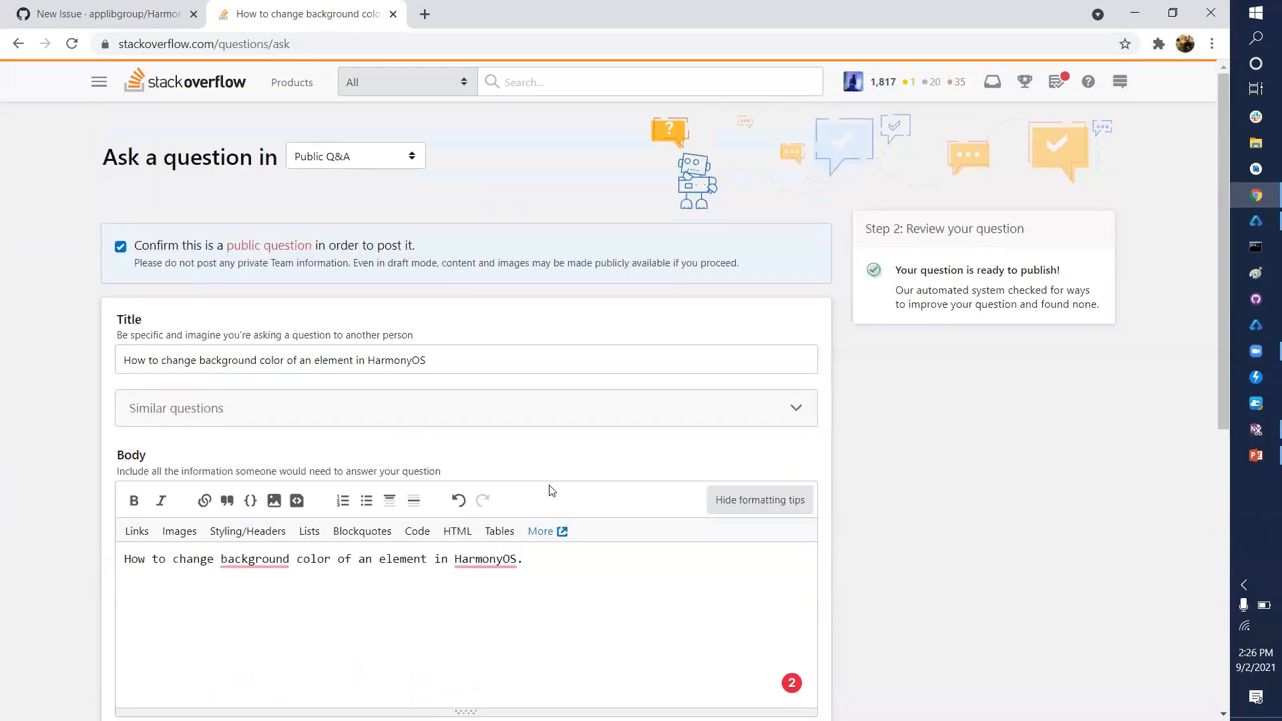
Step: Review the question draft from its title down to the option for posting it publicly
scroll(525, 489, down, 5)
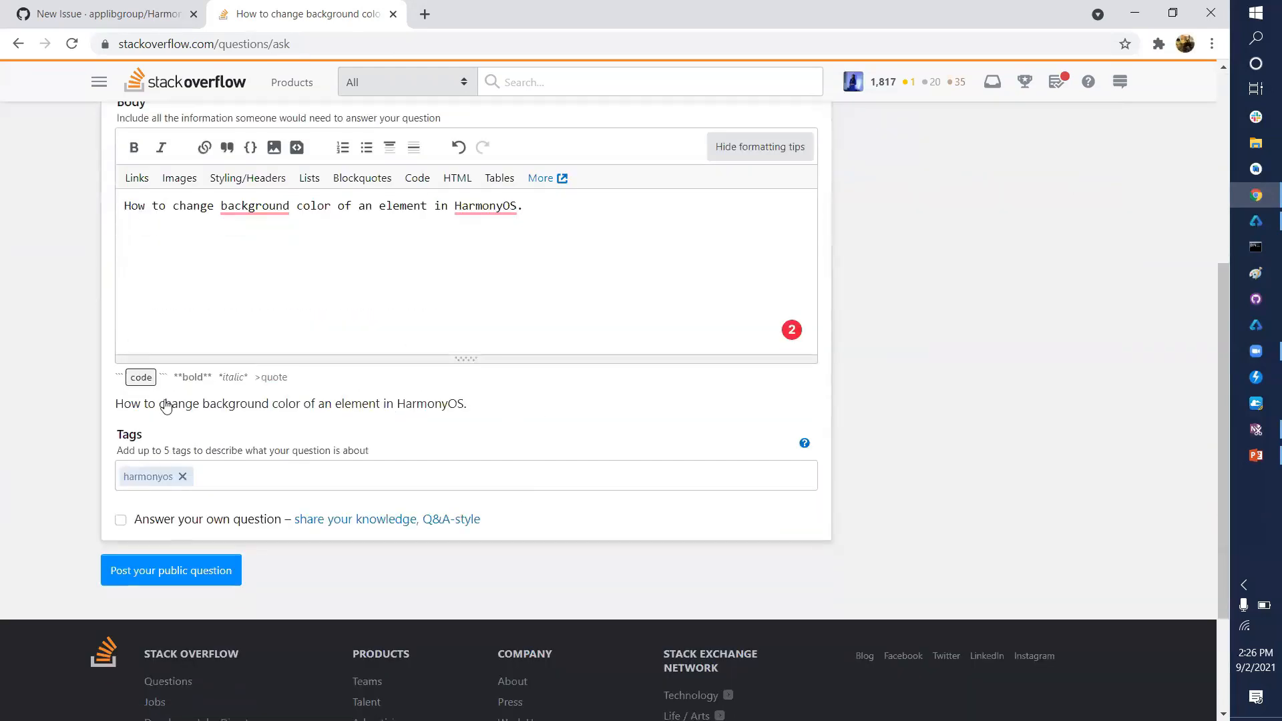
scroll(167, 406, down, 3)
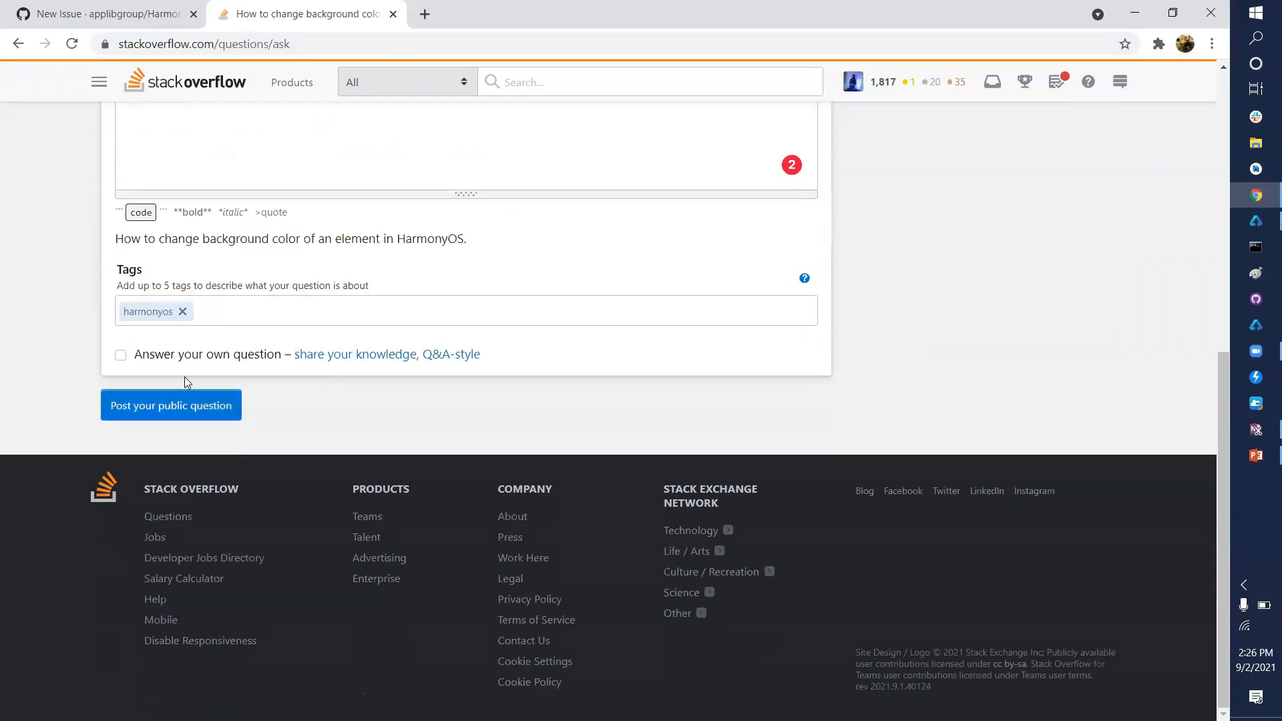
scroll(403, 373, up, 8)
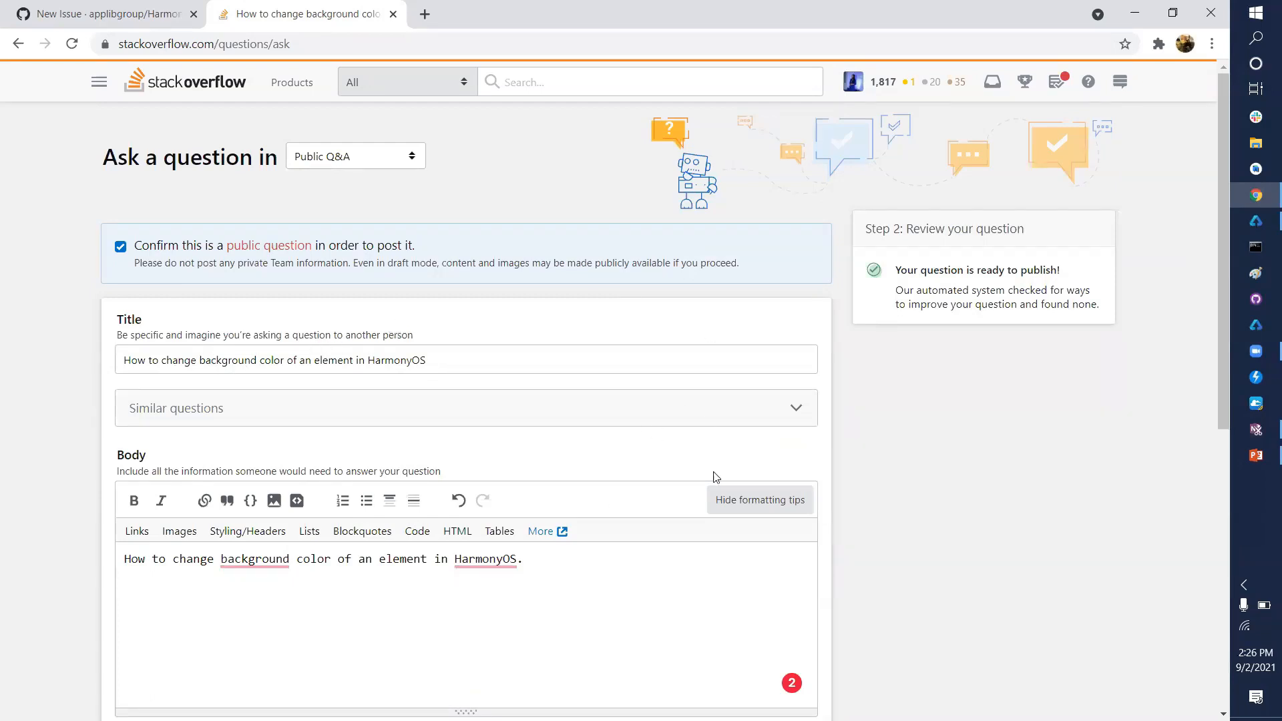
scroll(715, 476, down, 1)
scroll(715, 476, up, 1)
click(140, 5)
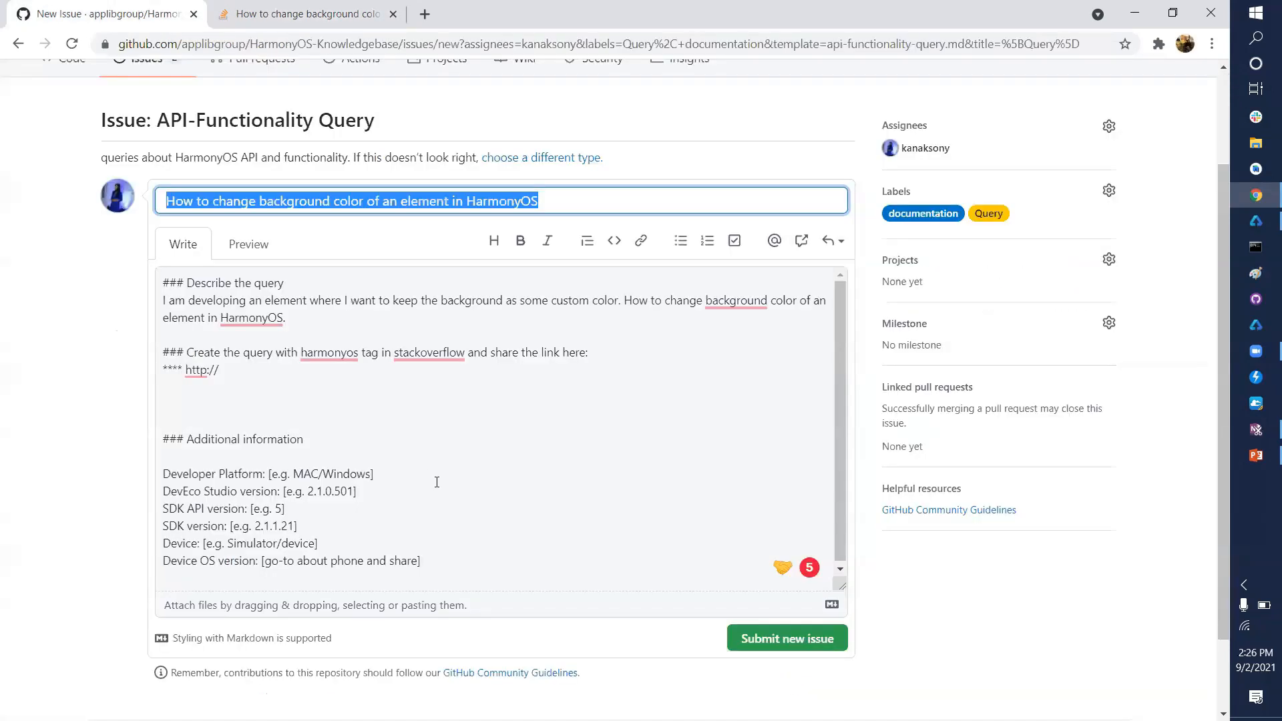
right_click(239, 7)
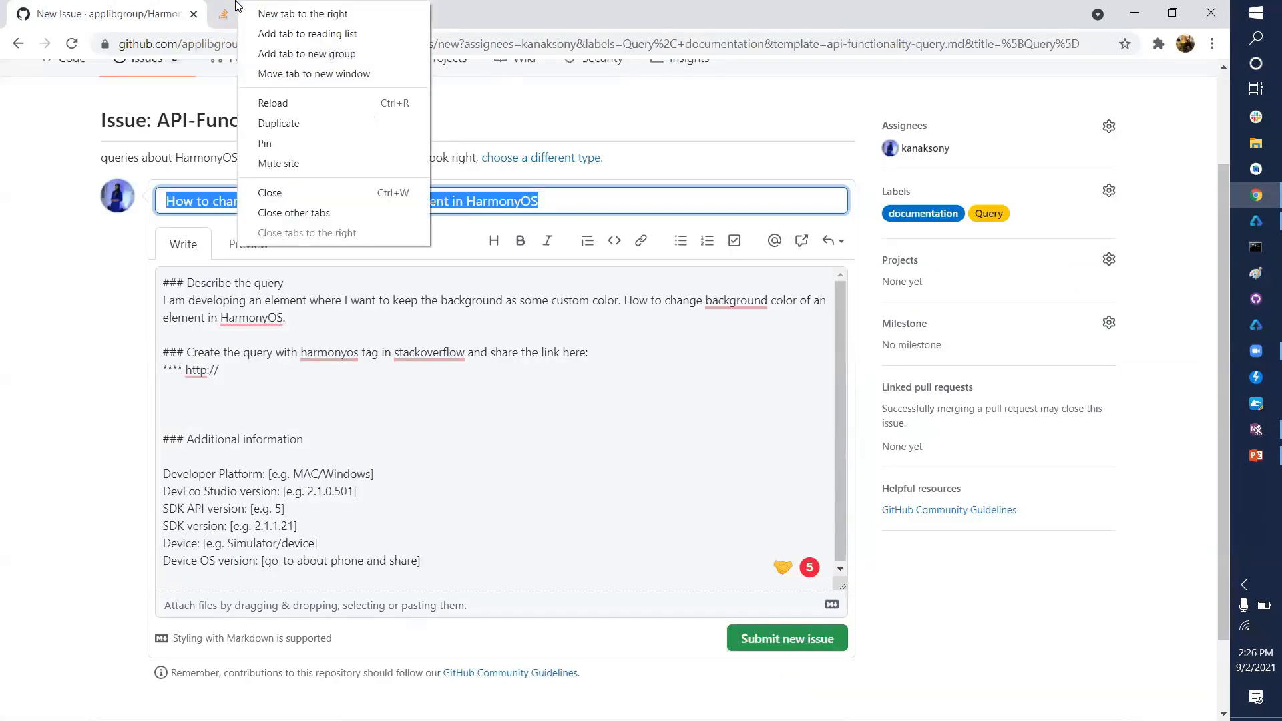
click(312, 15)
click(318, 44)
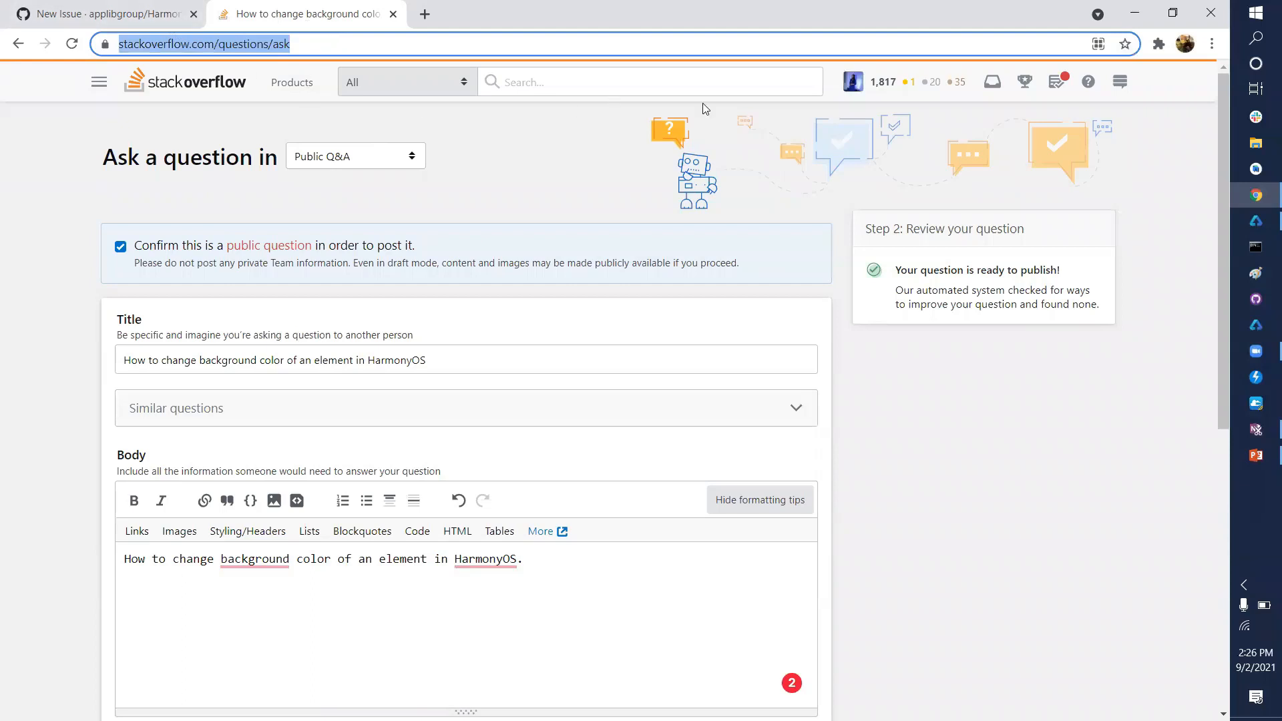
Step: Open the similar question "How to change Element color in HarmonyOS?" in a new browser tab and copy its URL
click(796, 409)
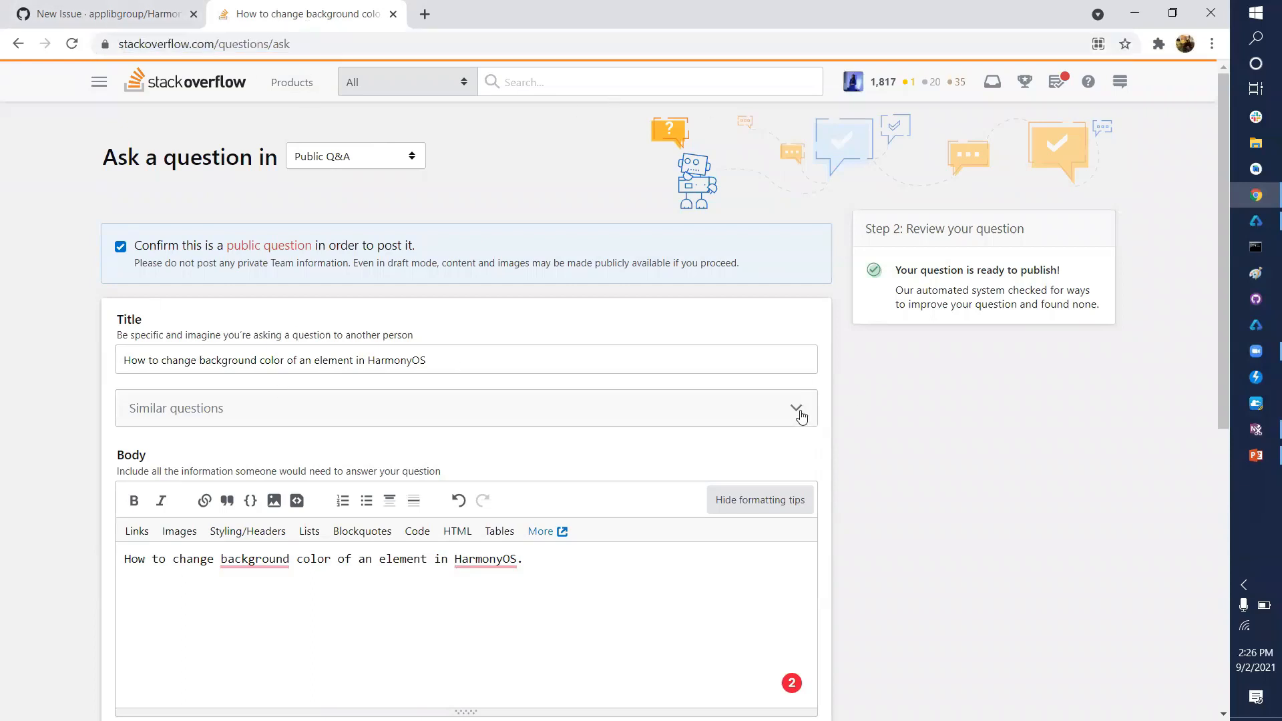
middle_click(338, 447)
click(506, 13)
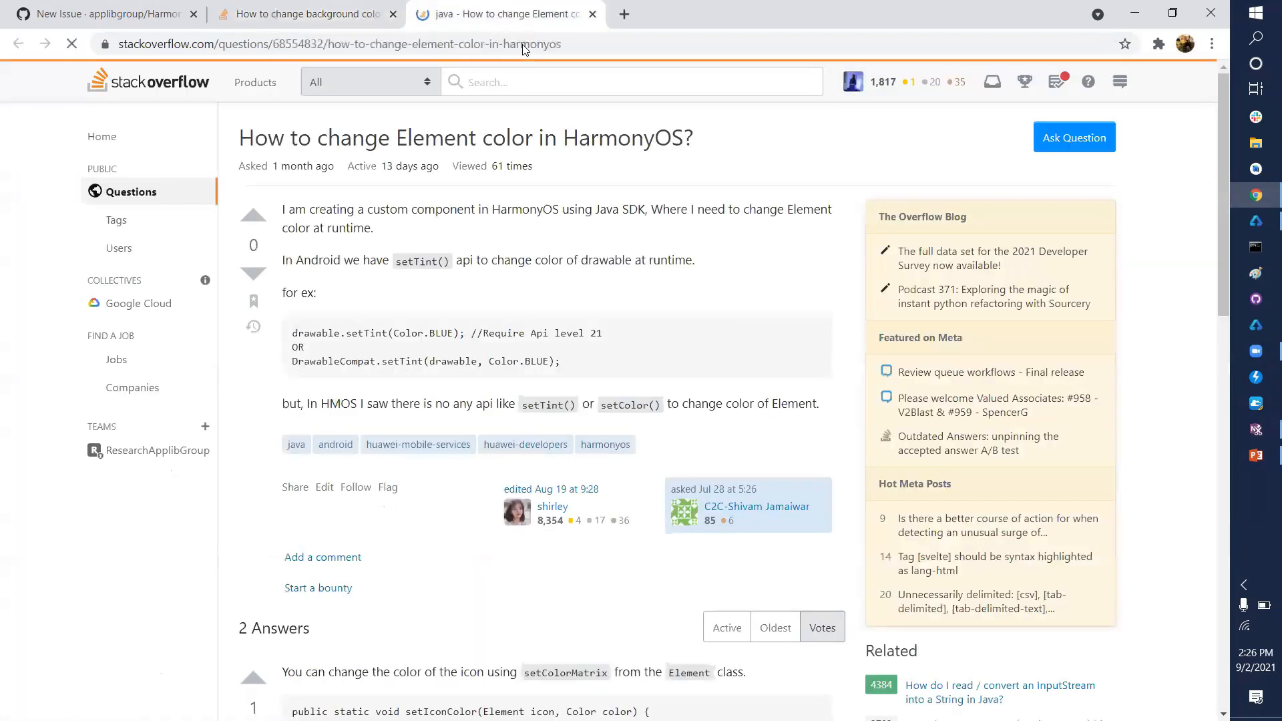
click(523, 45)
key(ctrl+c)
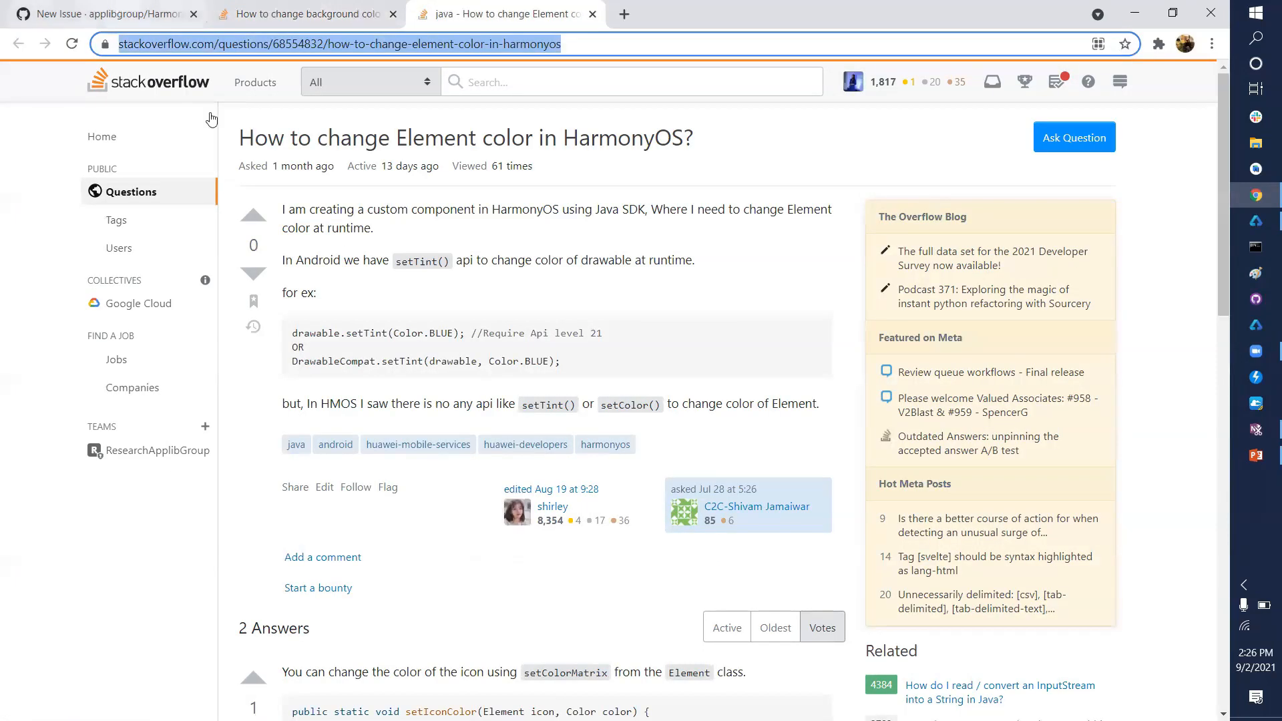
key(ctrl+1)
drag(247, 369, 146, 372)
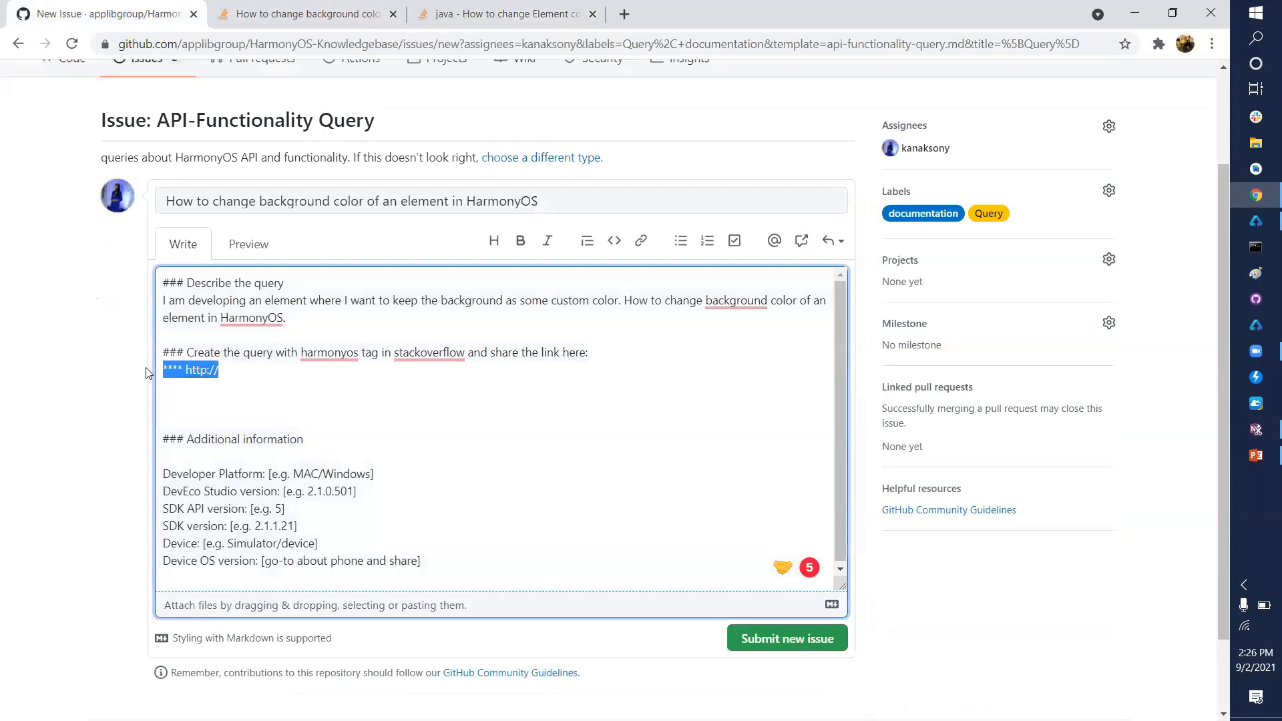
key(ctrl+v)
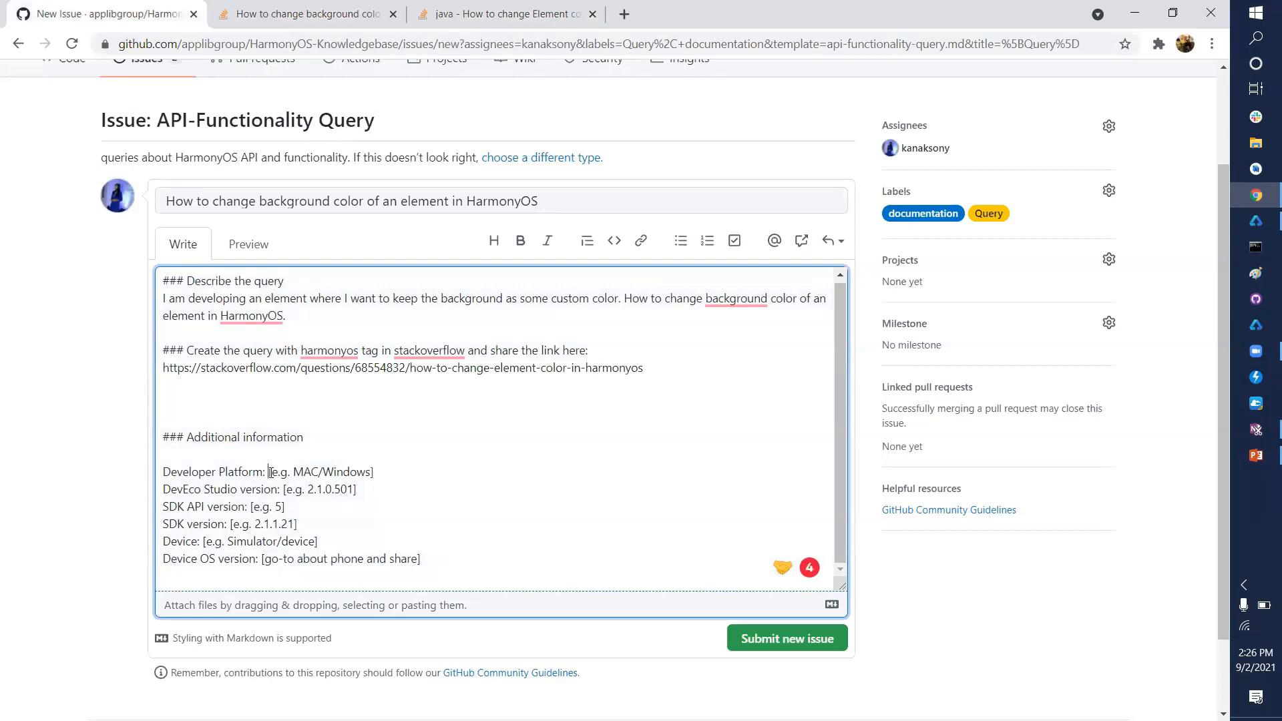
Step: Replace the Developer Platform placeholder under "Additional information" with Windows
key(shift+End)
text(Windows)
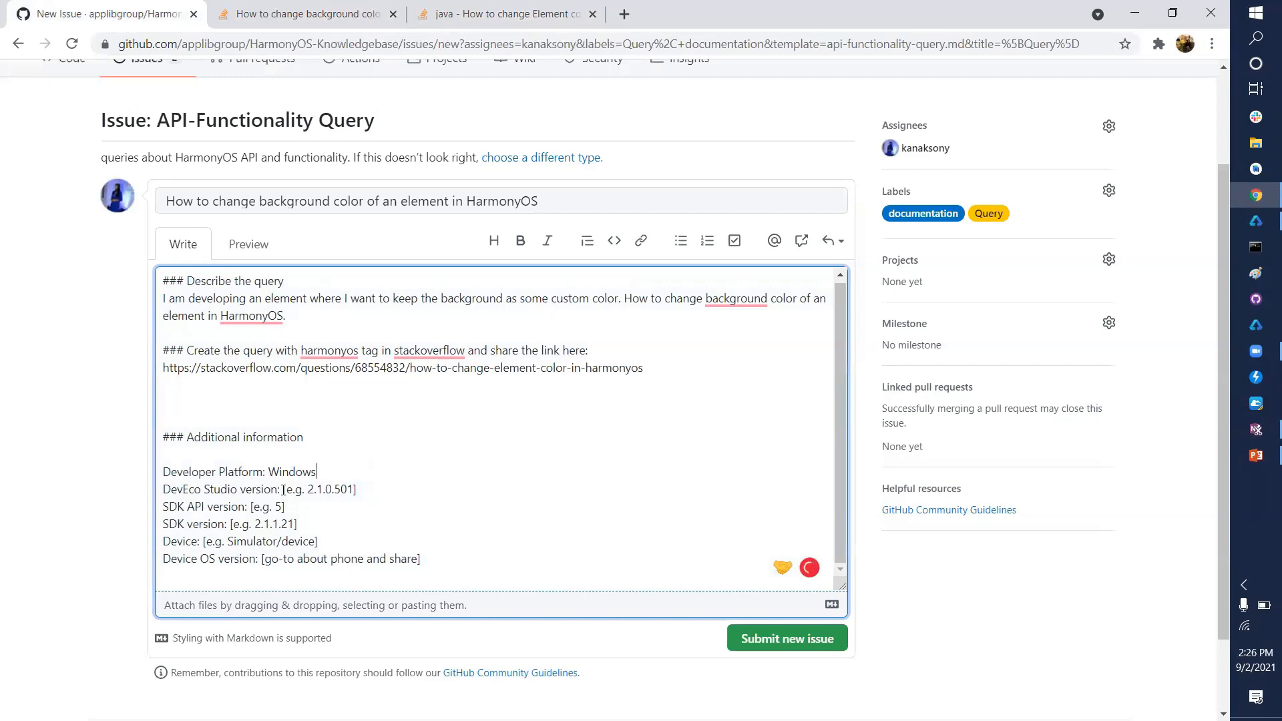
Step: Set the DevEco Studio version under "Additional information" to 2.1.0.501, without the example wording and brackets
click(308, 489)
key(BackSpace)
key(BackSpace)
key(BackSpace)
key(BackSpace)
key(BackSpace)
key(BackSpace)
Step: Fill in the SDK API version as 5 and the SDK version as 2.1.1.21, removing the example wording and brackets
shift+click(252, 507)
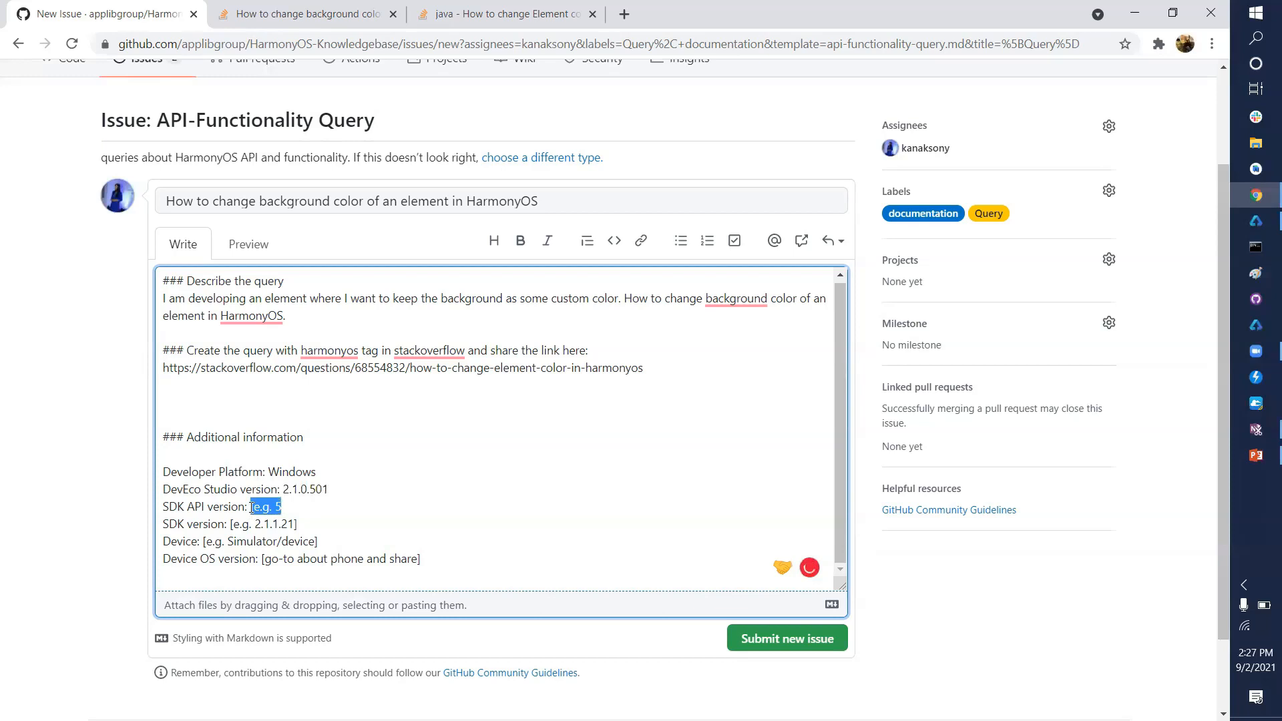
text(5)
key(BackSpace)
key(BackSpace)
key(BackSpace)
key(BackSpace)
key(BackSpace)
key(BackSpace)
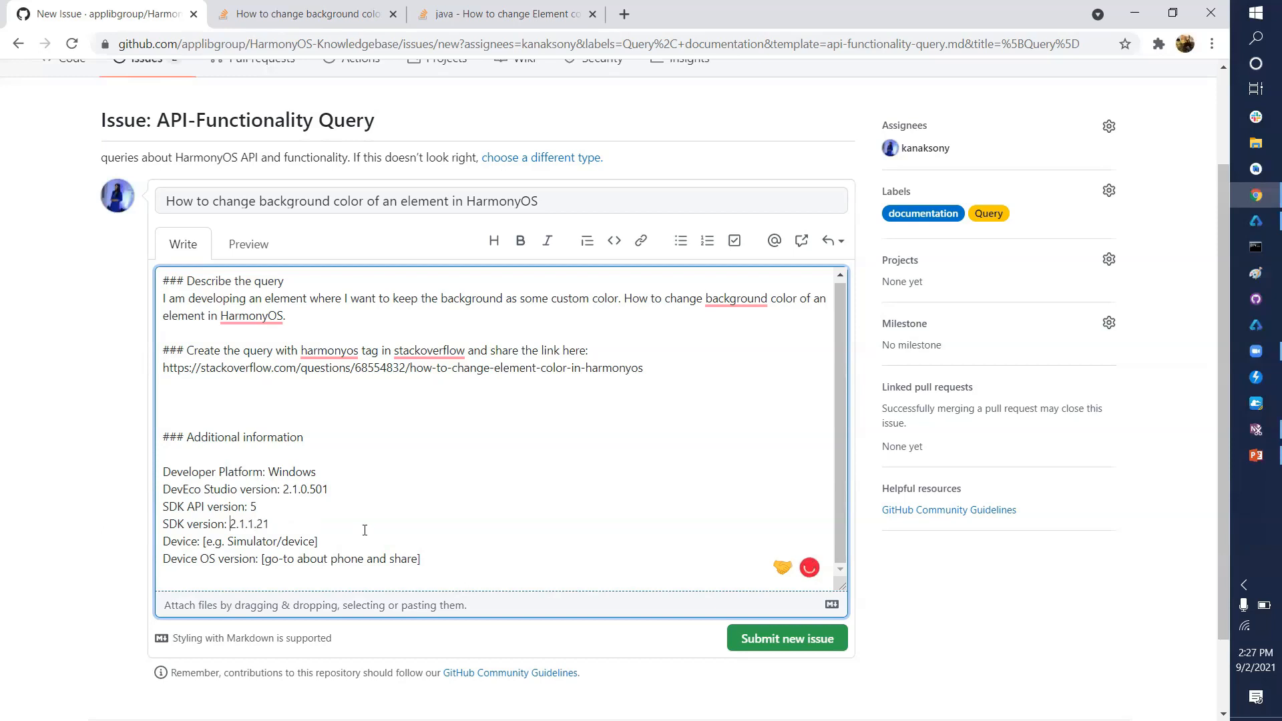
Step: Replace the Device placeholder under "Additional information" with Huawei Mate Pro
scroll(366, 535, down, 1)
key(BackSpace)
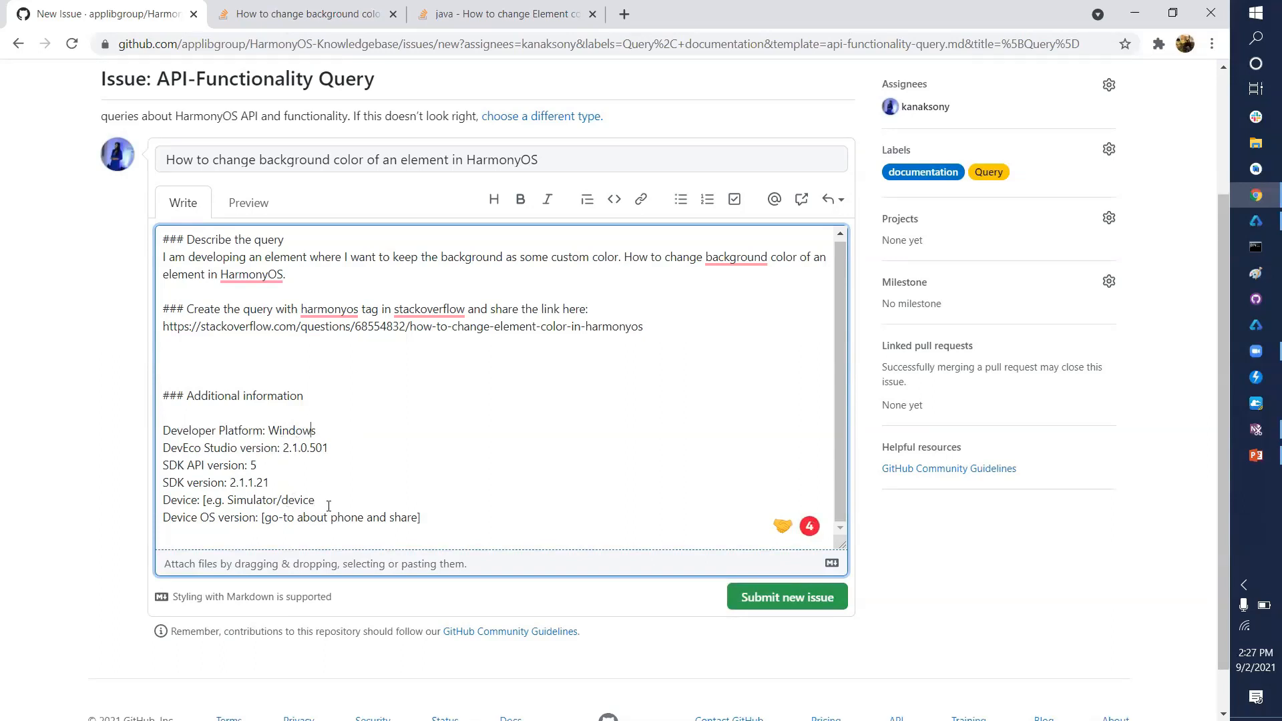
click(226, 502)
key(BackSpace)
key(BackSpace)
key(BackSpace)
key(BackSpace)
key(BackSpace)
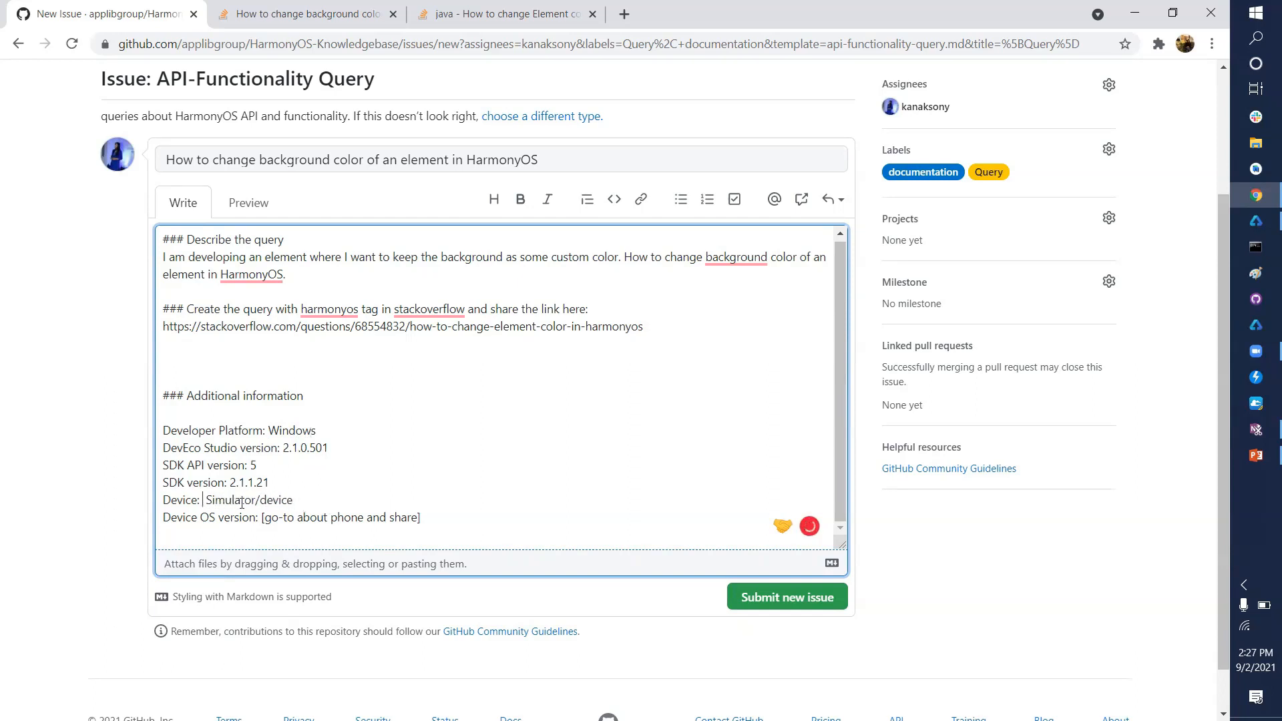
double_click(241, 500)
key(BackSpace)
key(shift+Right)
key(Delete)
double_click(214, 500)
text(Huawei Mate Pro)
Step: Replace the Device OS version placeholder with XYZ
scroll(252, 500, down, 1)
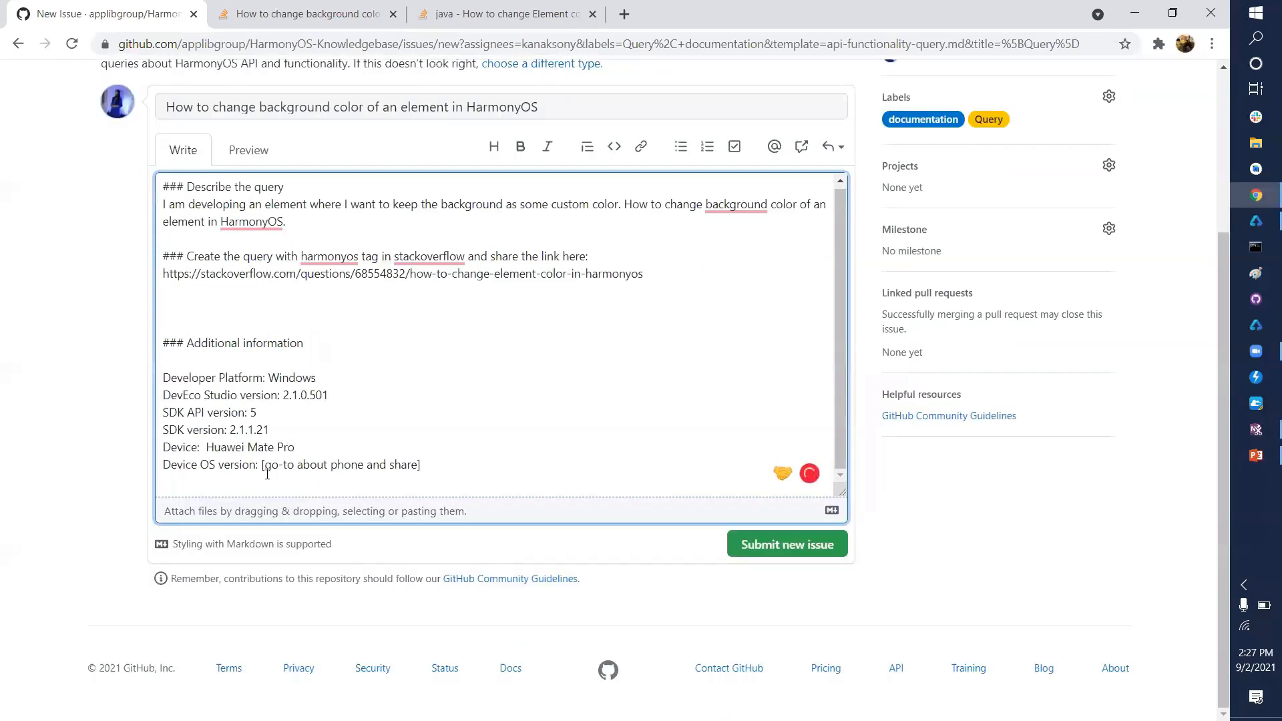
shift+click(428, 466)
text(XYZ)
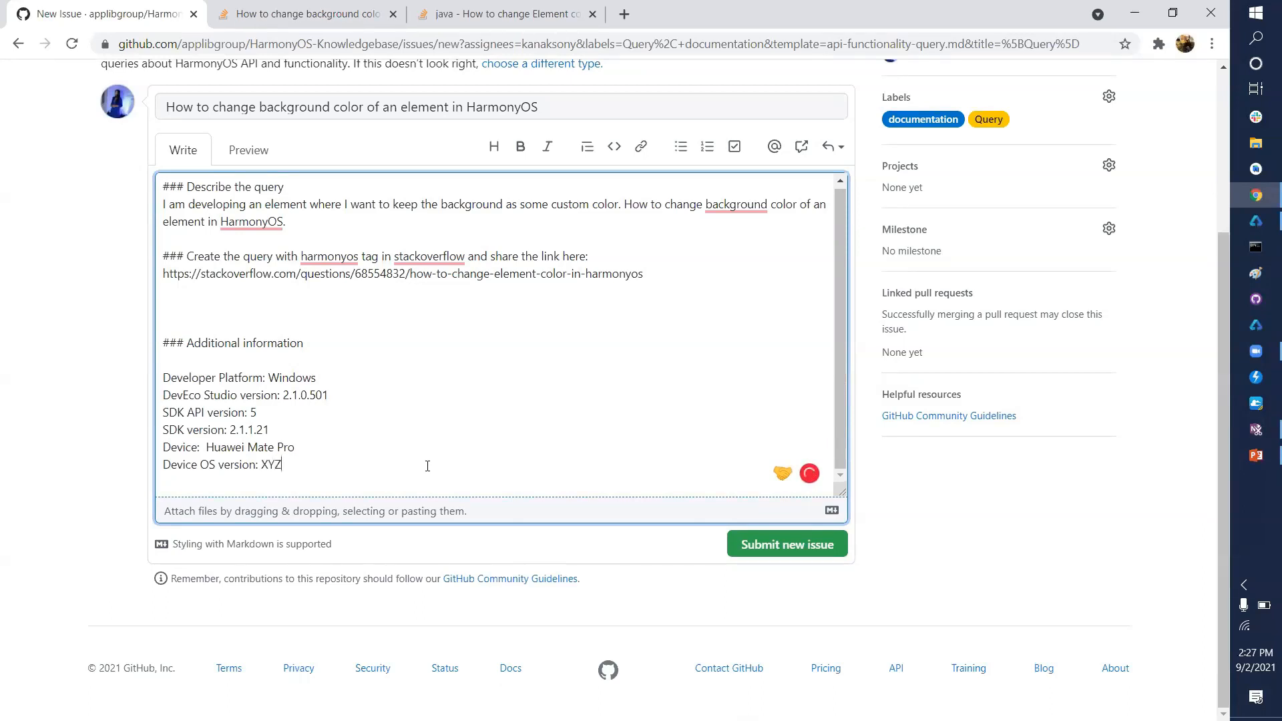
Step: Check the completed API-functionality query from title to environment details and submit it as a new issue
scroll(572, 298, up, 3)
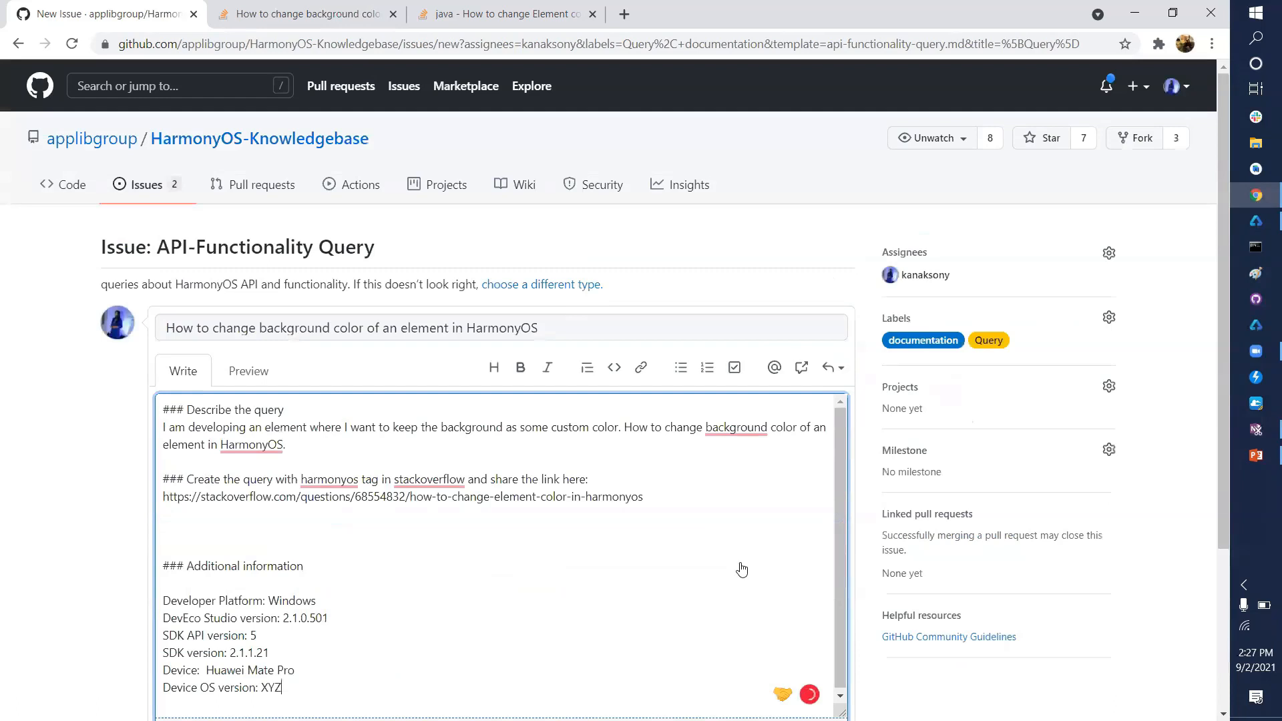
scroll(741, 568, down, 3)
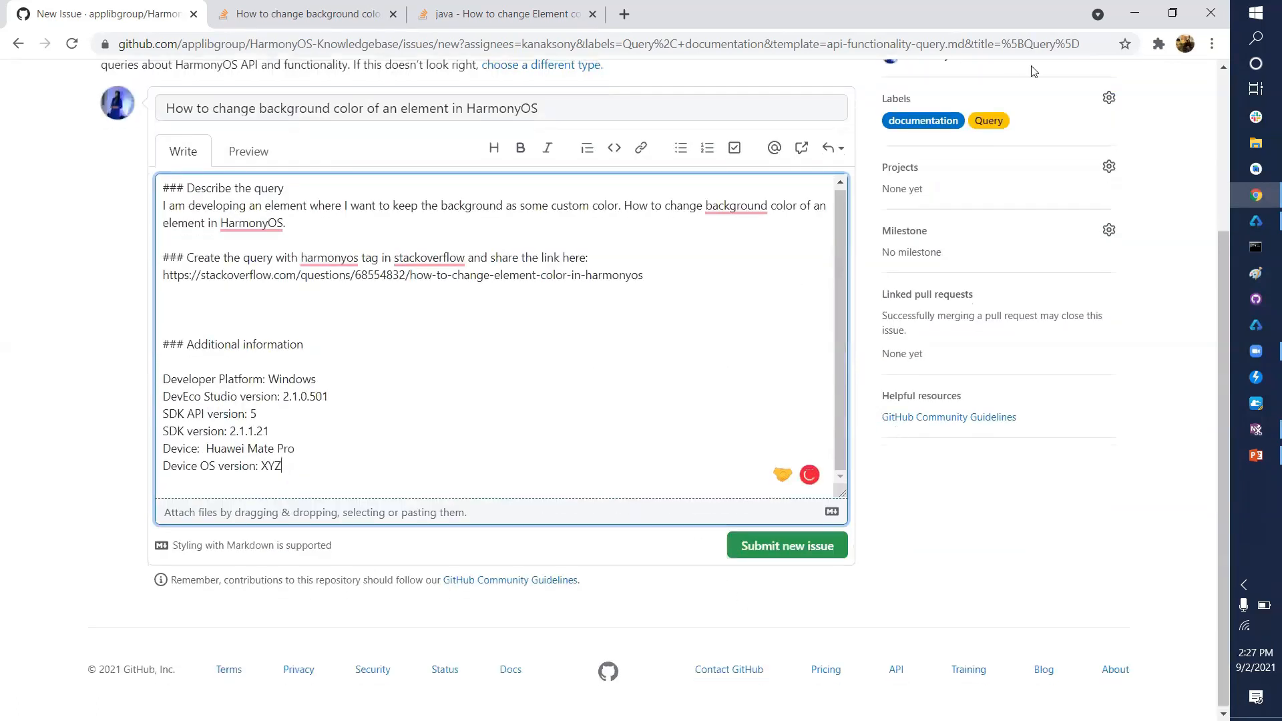
scroll(1075, 414, up, 2)
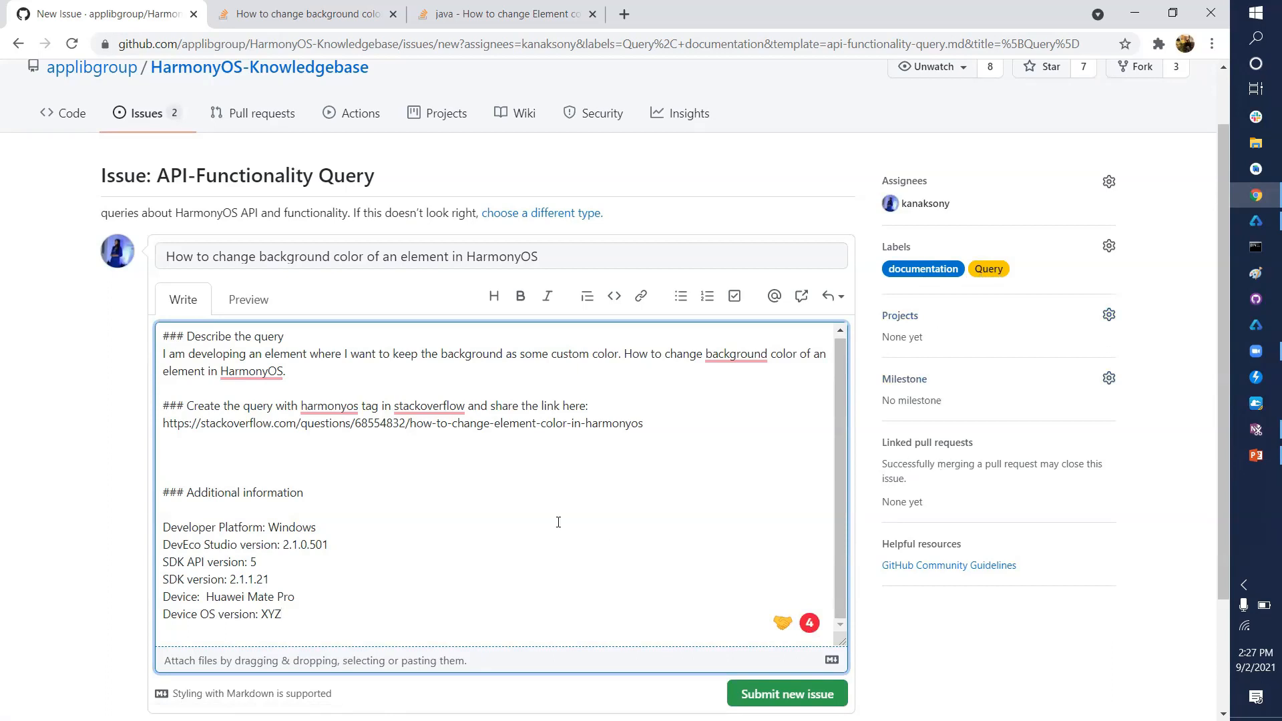
scroll(558, 522, down, 3)
scroll(655, 446, up, 1)
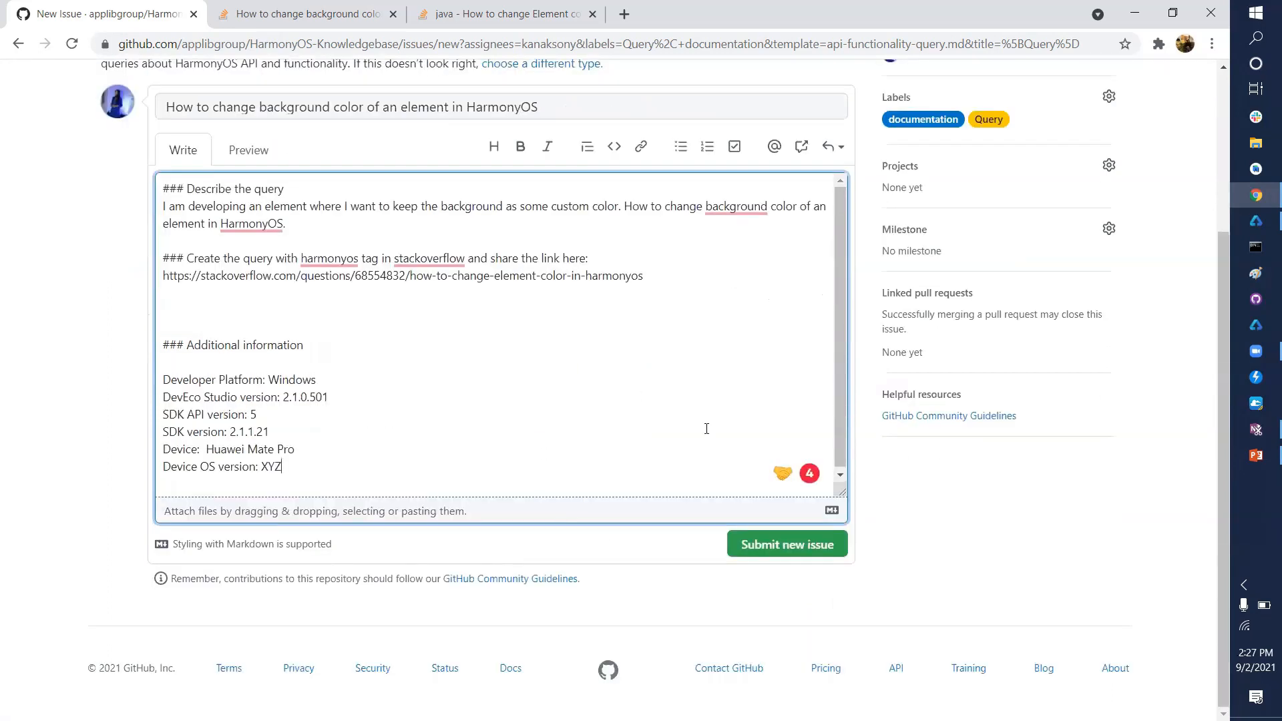
scroll(632, 253, up, 3)
click(607, 604)
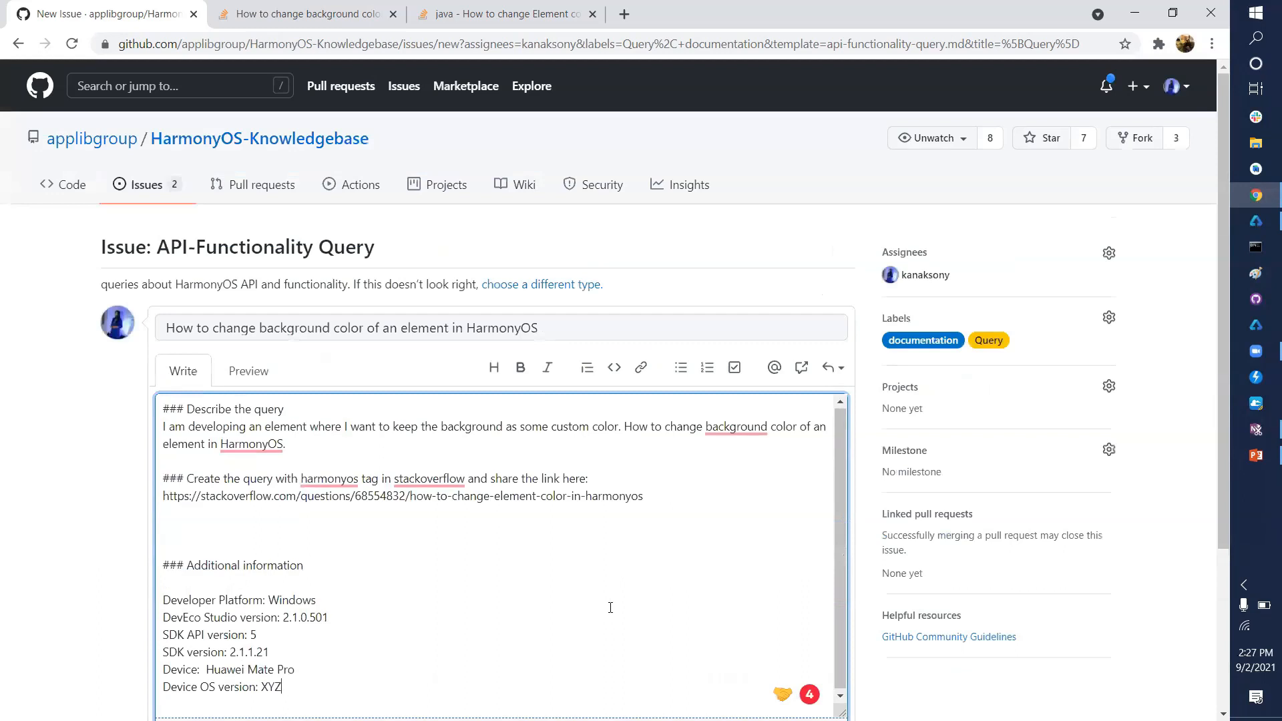
scroll(619, 578, down, 3)
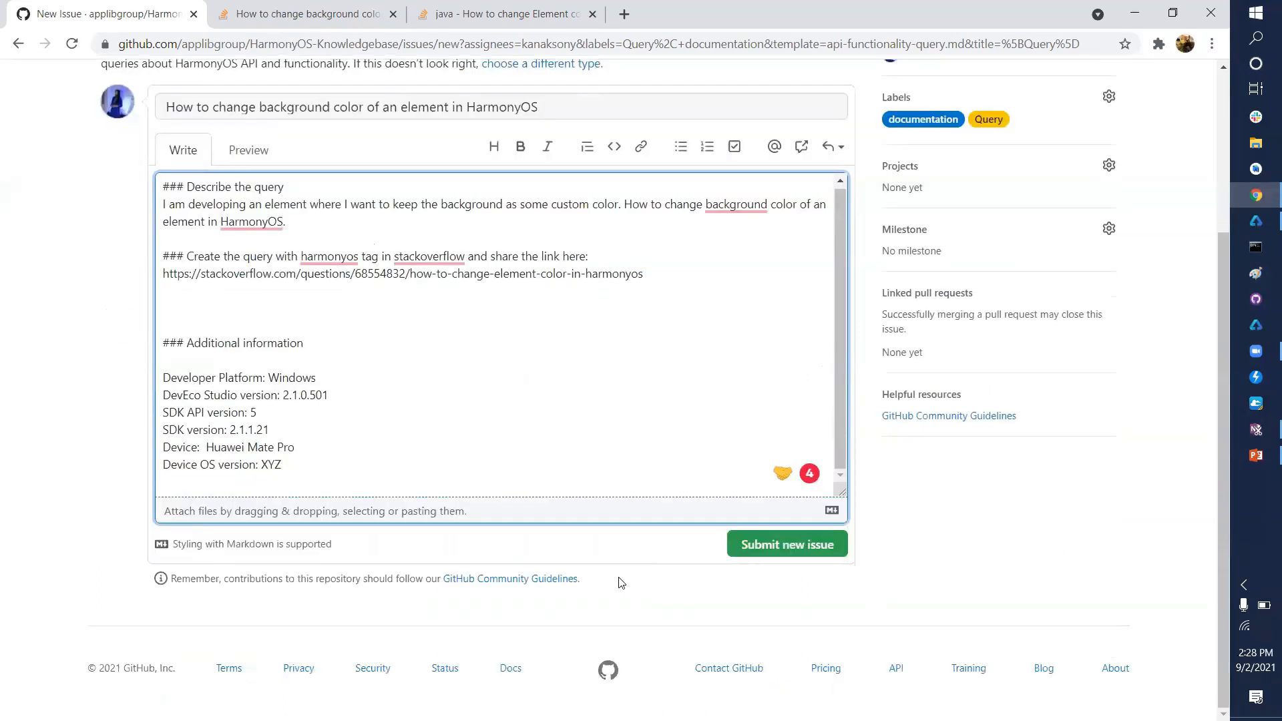
click(787, 551)
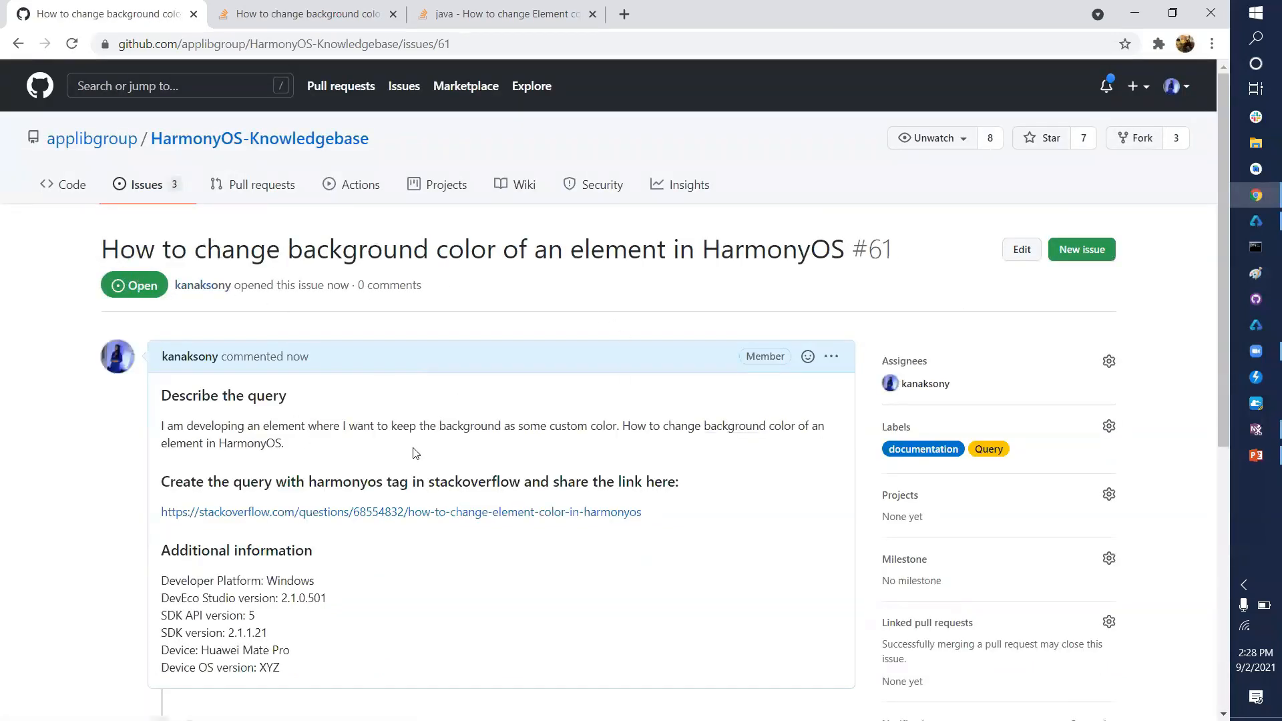
Step: Review the submitted issue, including its description, Stack Overflow link, environment details, labels and assignee
scroll(414, 453, down, 1)
scroll(501, 434, down, 2)
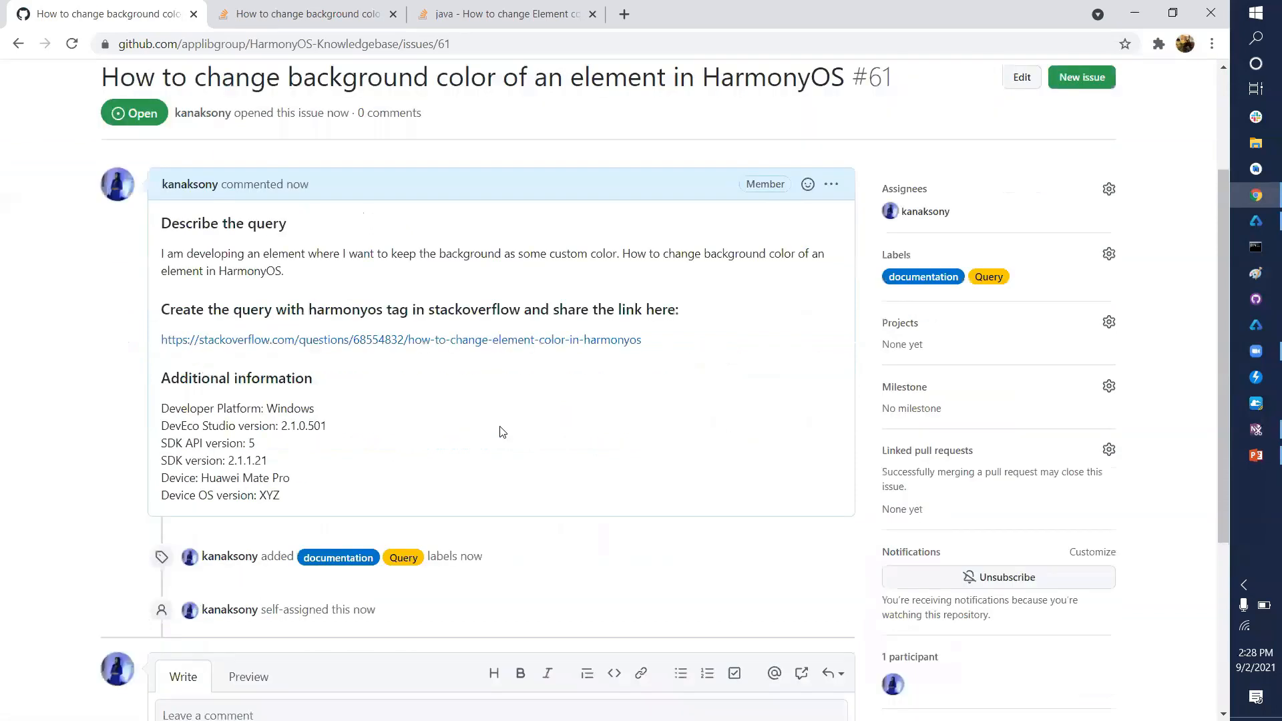
scroll(647, 451, down, 3)
scroll(647, 451, up, 5)
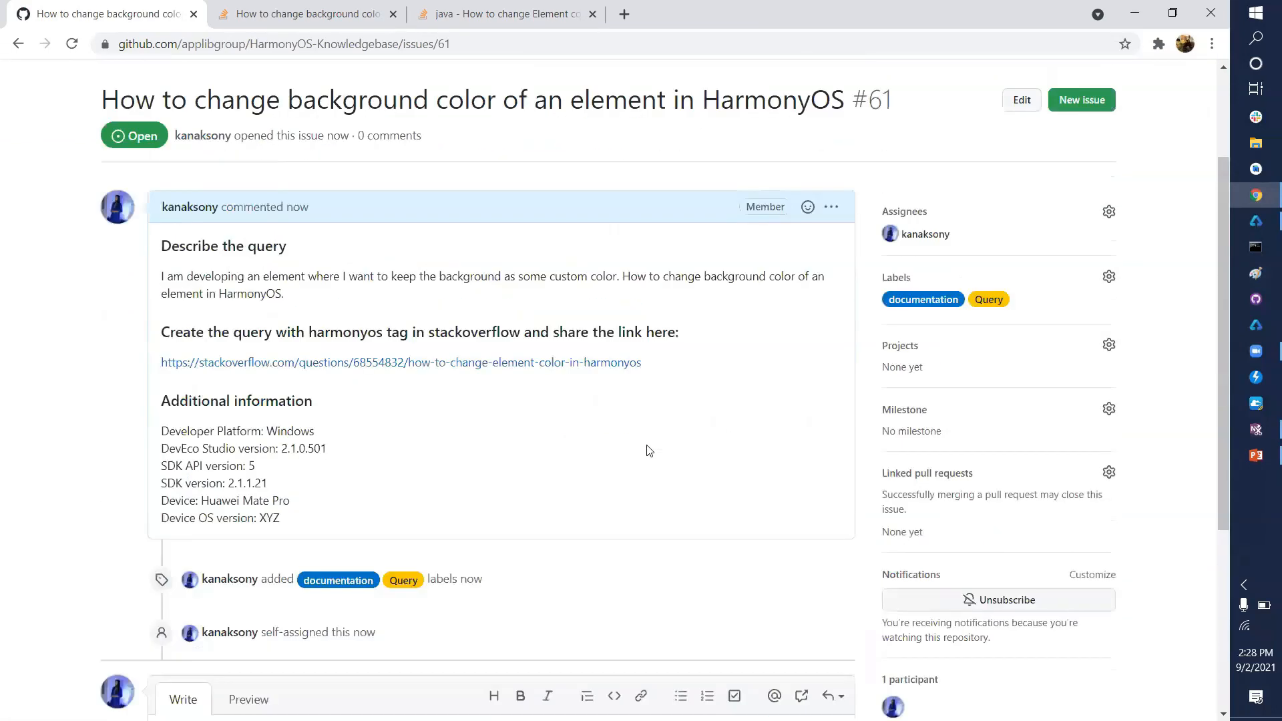
scroll(646, 450, up, 2)
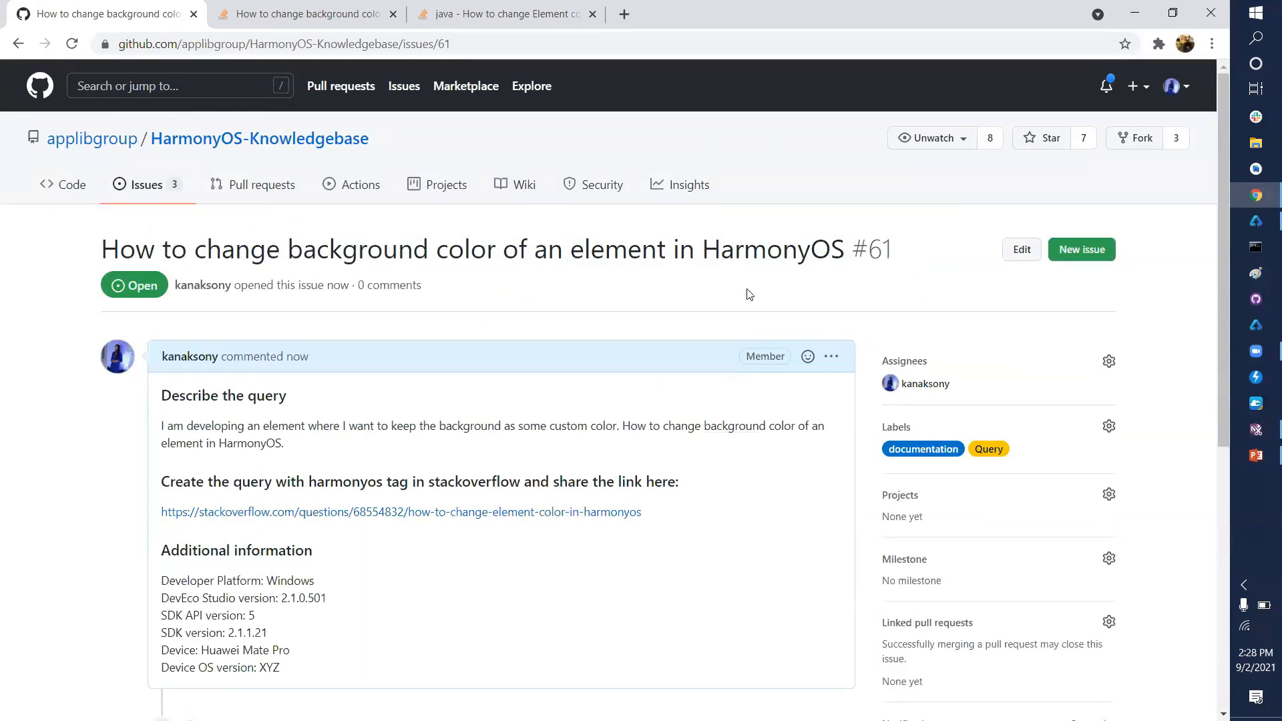
scroll(749, 294, down, 2)
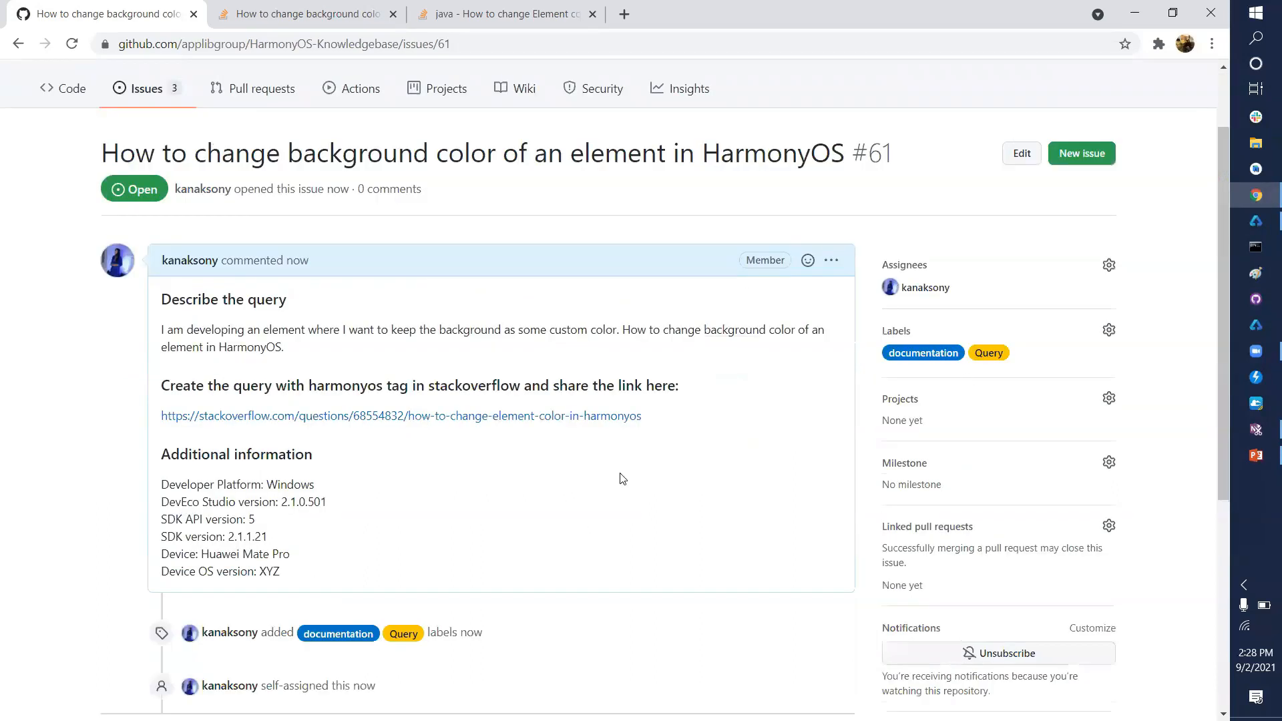
scroll(688, 367, down, 2)
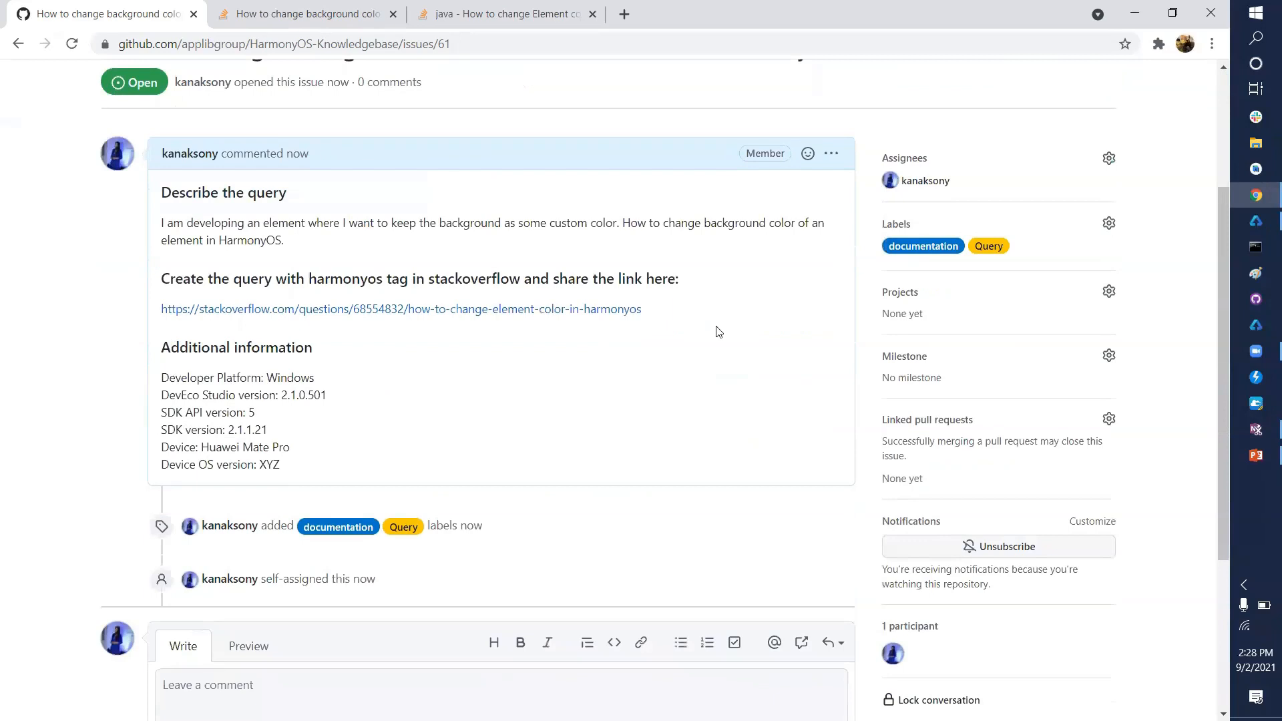
scroll(719, 332, down, 4)
scroll(717, 326, up, 6)
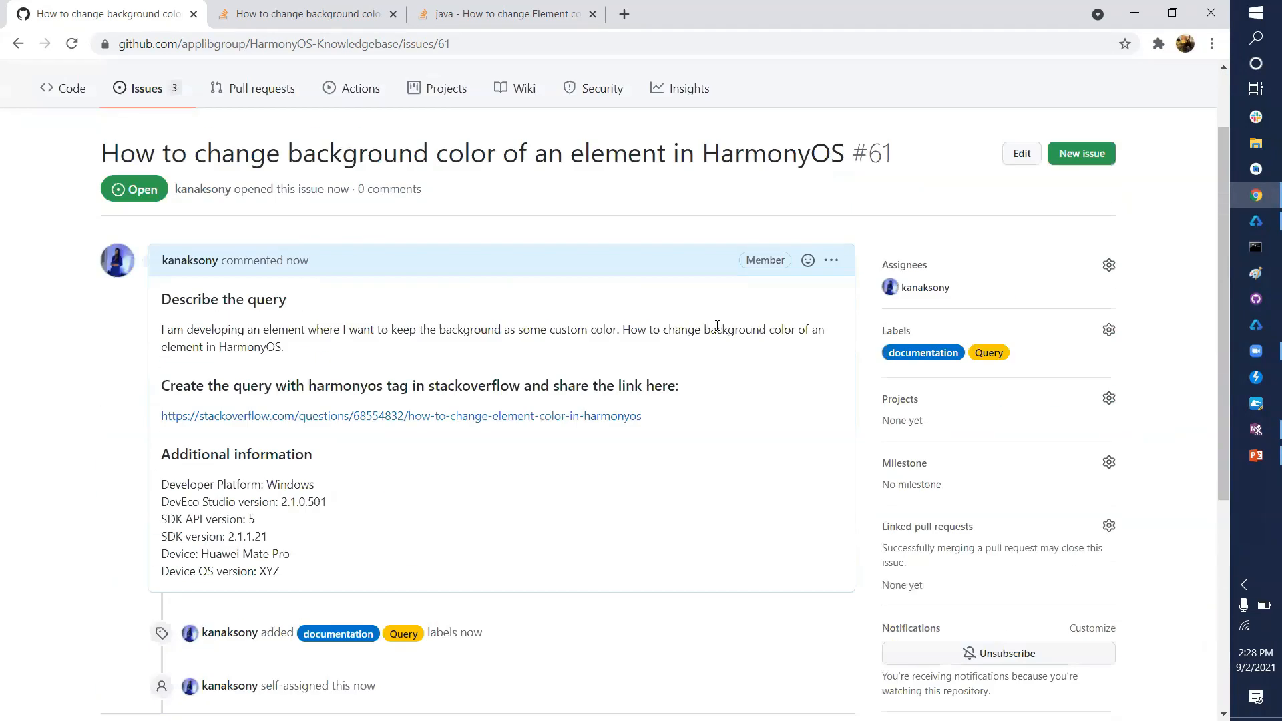
Step: Switch to the StackOverFlow Process presentation in PowerPoint
key(alt+Tab)
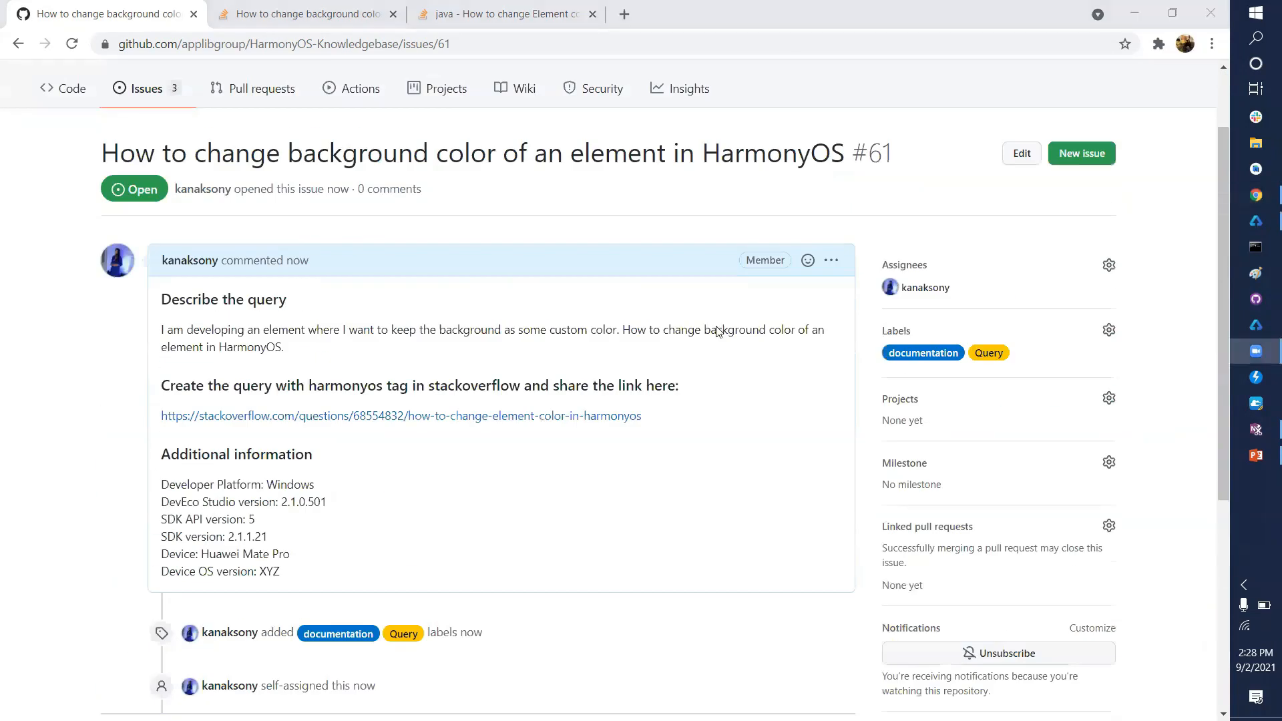
key(alt+Tab)
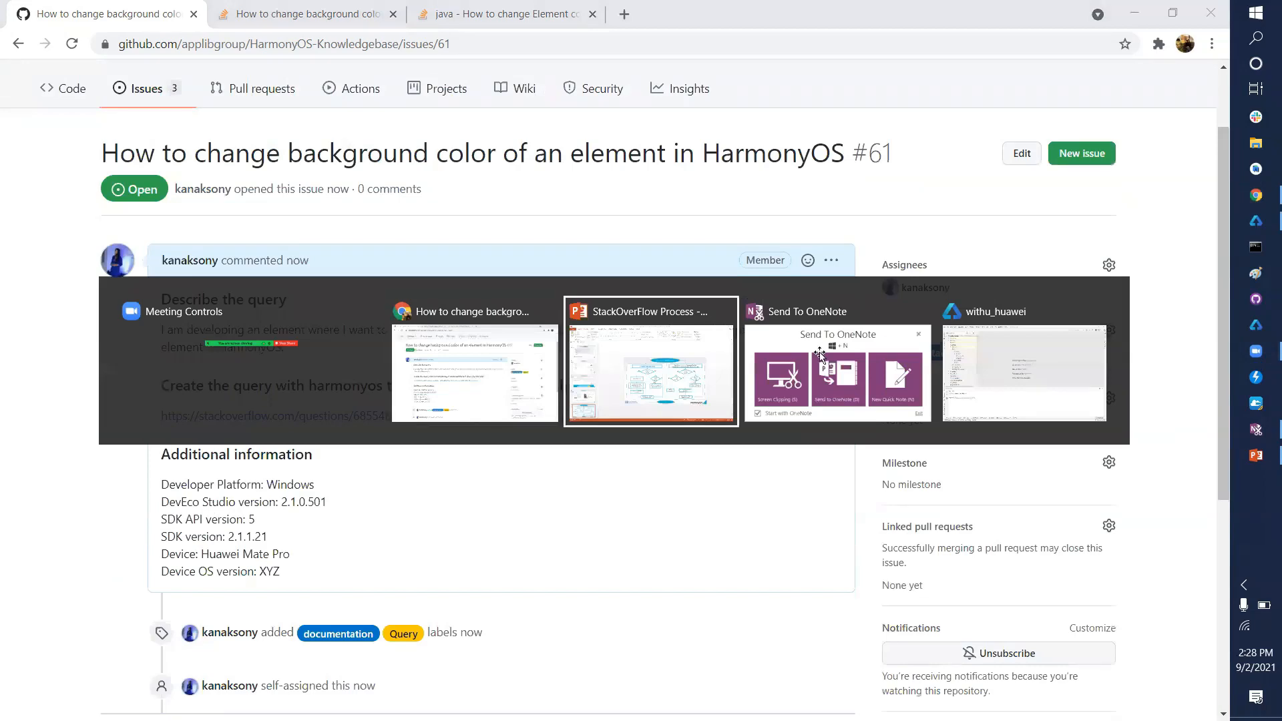